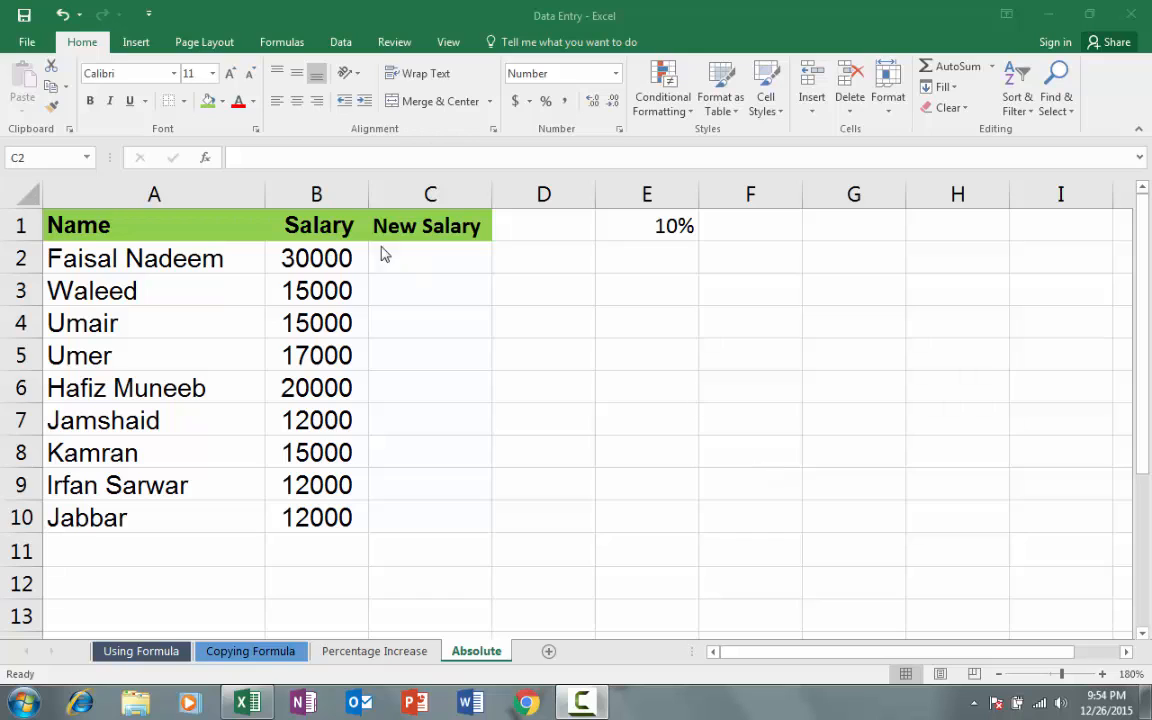
Step: Enter the formula =B2+2000 in C2 and copy it down the New Salary column through C10
{"action": "left_click", "coordinate": [334, 193]}
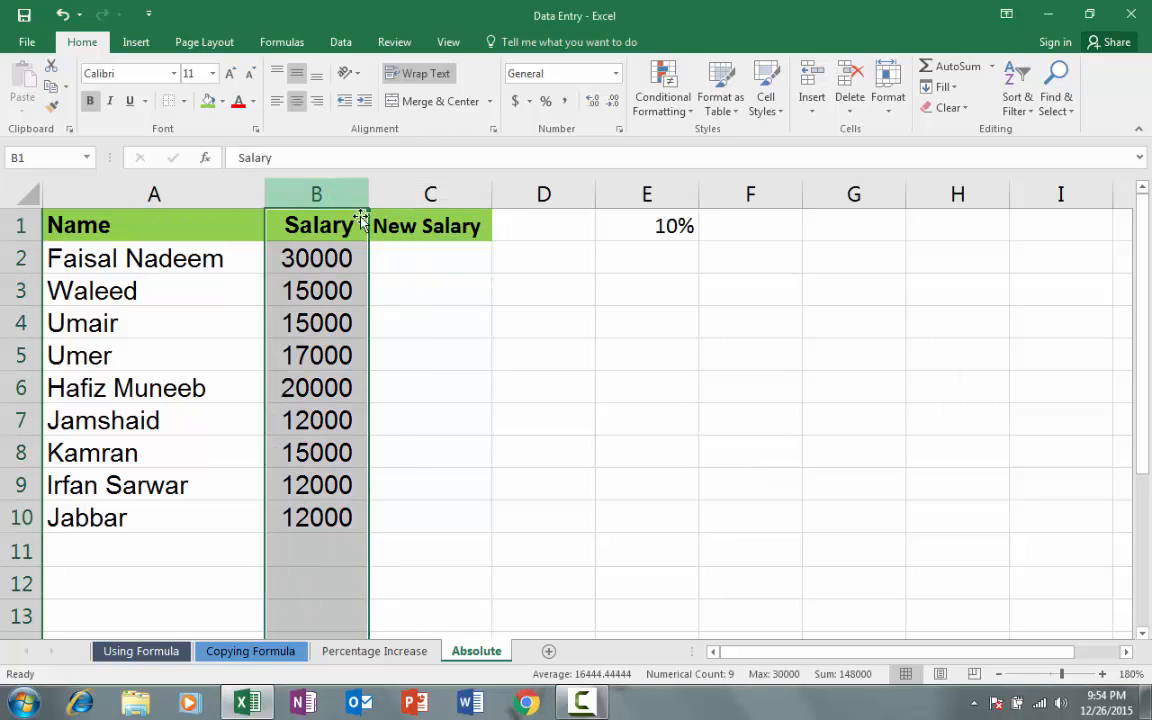
{"action": "left_click", "coordinate": [427, 193]}
{"action": "left_click", "coordinate": [427, 284]}
{"action": "left_click", "coordinate": [427, 256]}
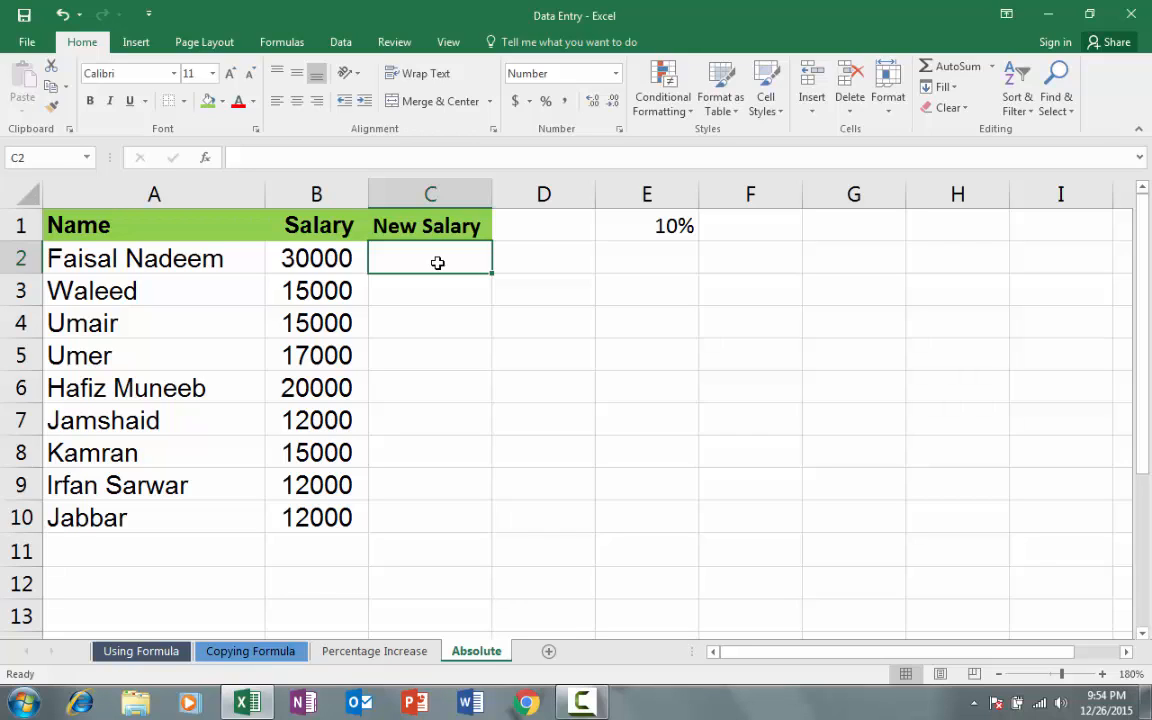
{"action": "type", "text": "="}
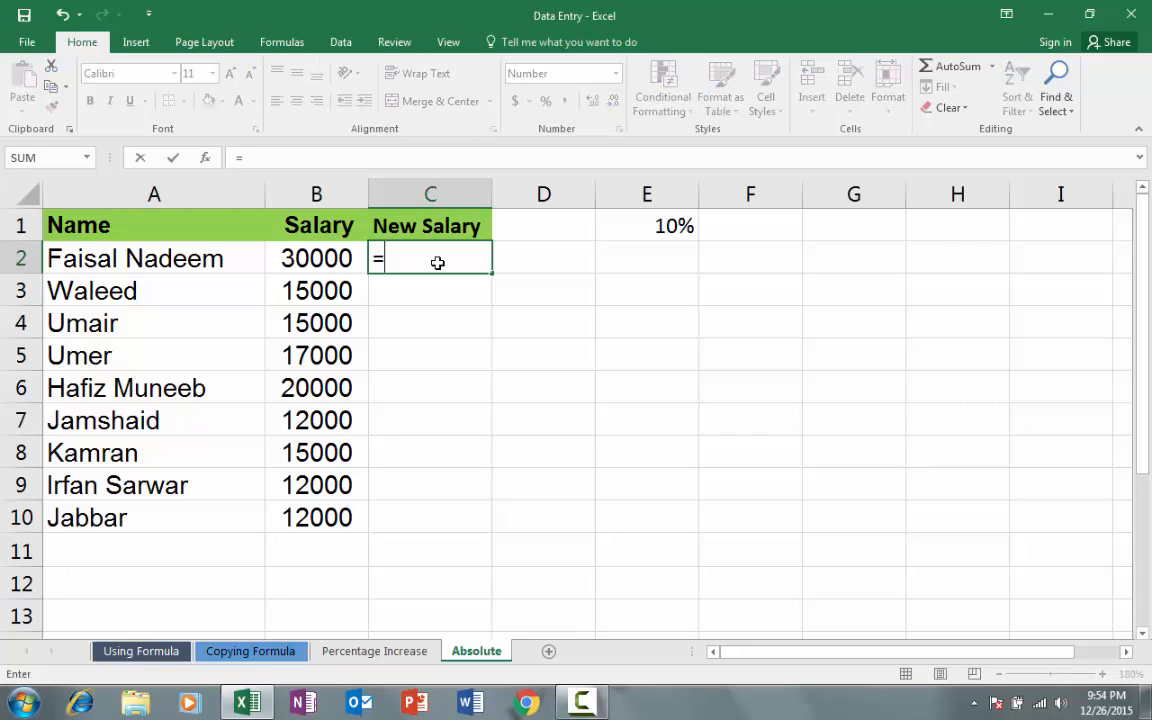
{"action": "left_click", "coordinate": [329, 258]}
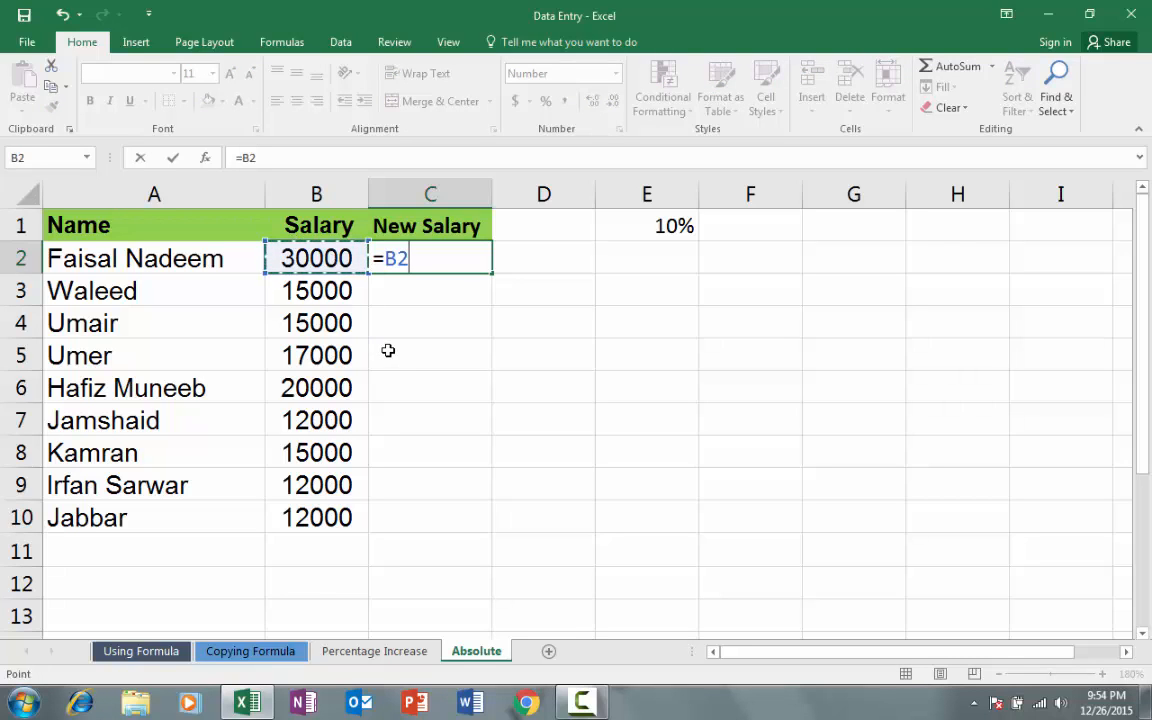
{"action": "type", "text": "+"}
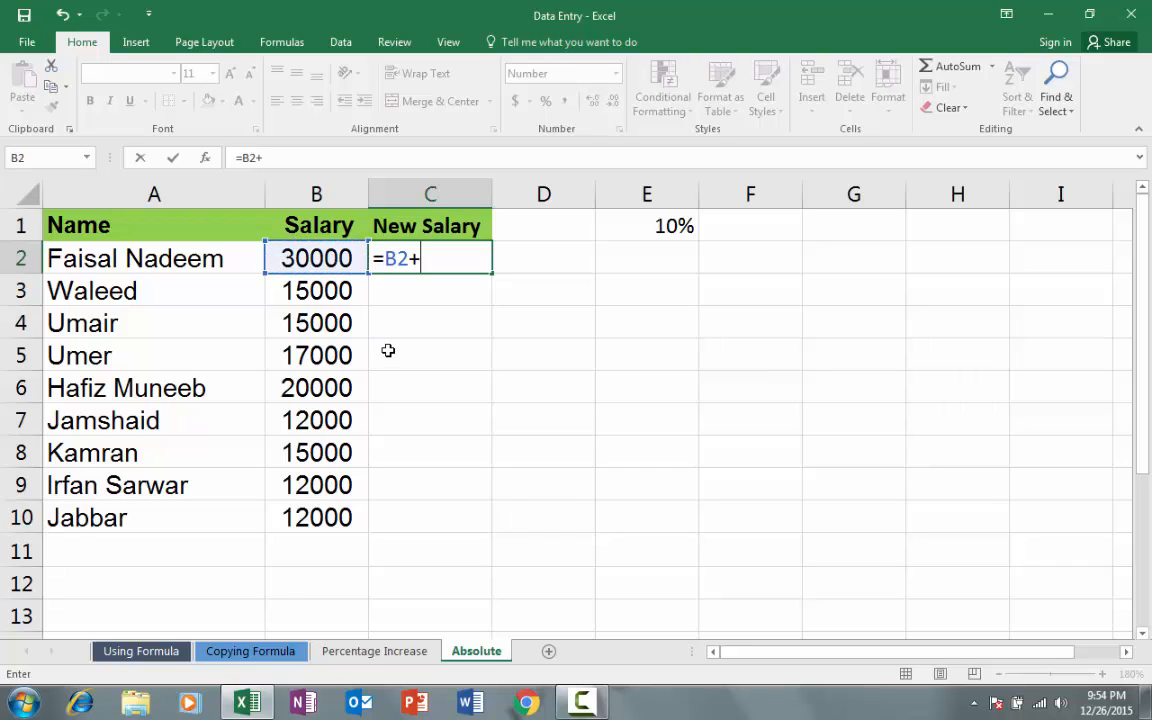
{"action": "type", "text": "2000"}
{"action": "key", "text": "Return"}
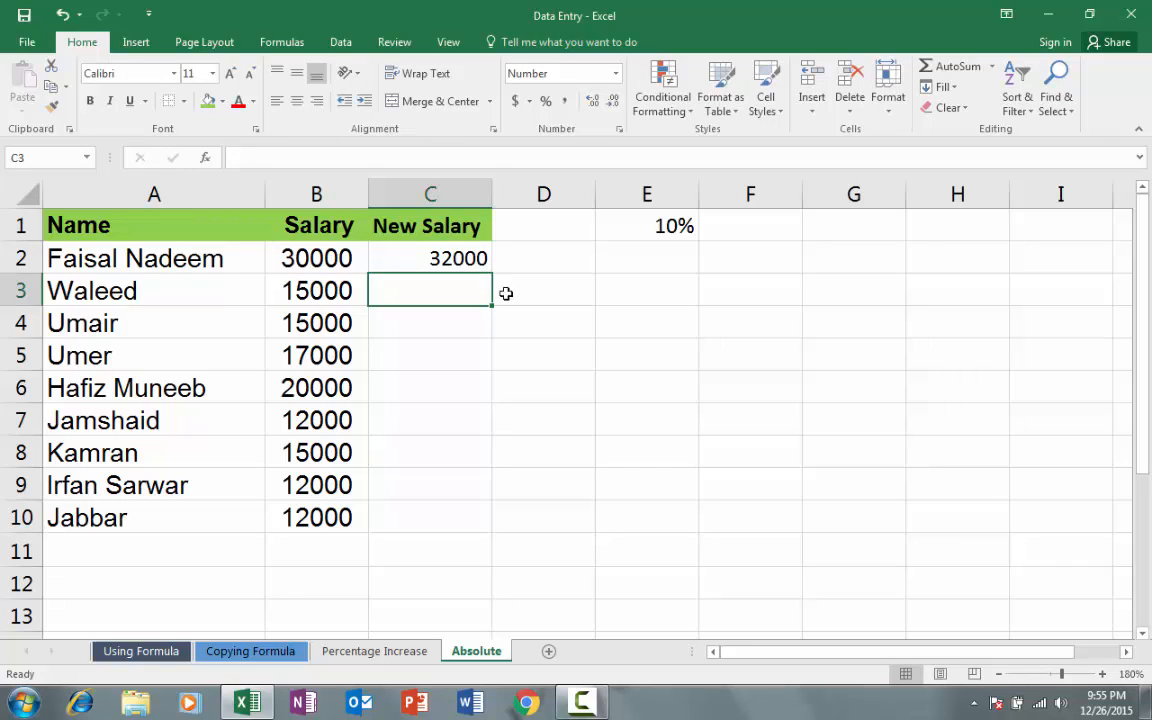
{"action": "left_click", "coordinate": [415, 258]}
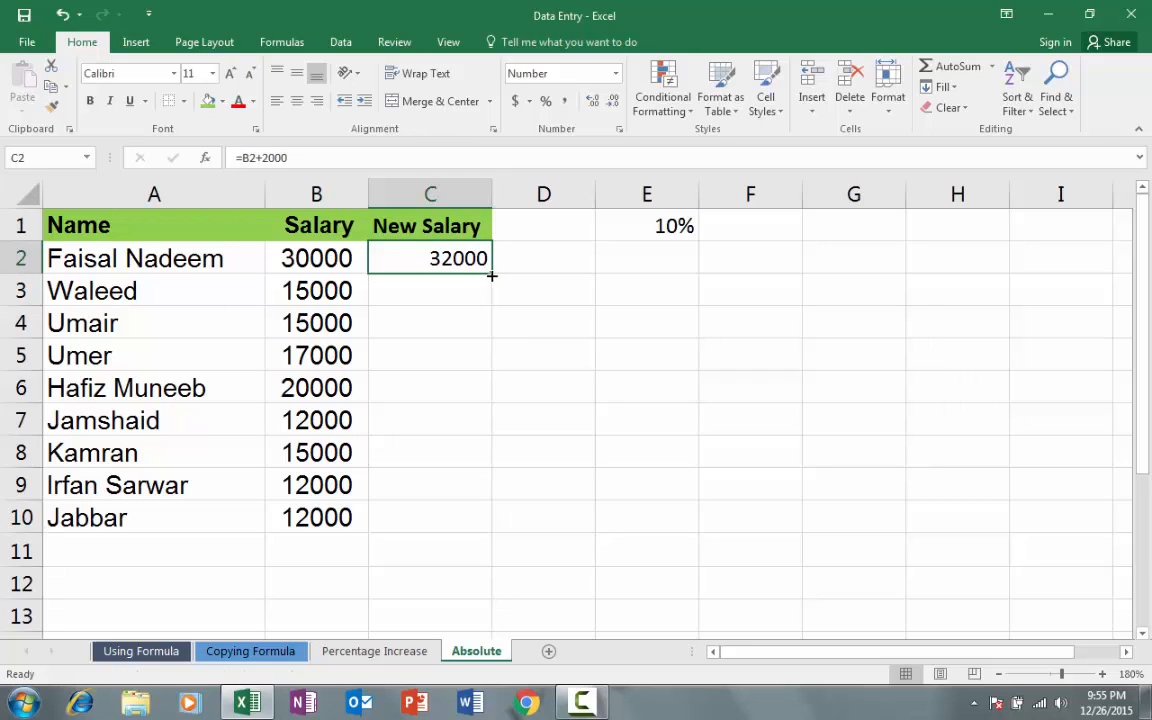
{"action": "left_click_drag", "start_coordinate": [492, 274], "coordinate": [478, 531]}
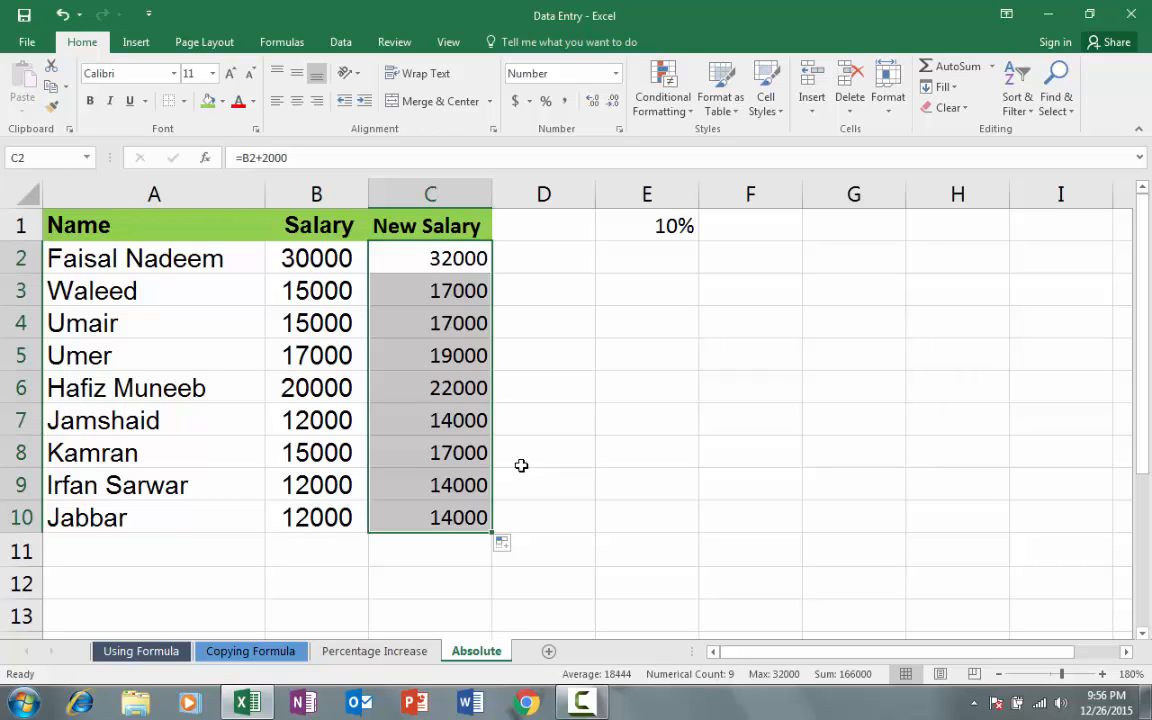
Step: Compare the formulas in C2 and C3 to see how the salary reference shifts between rows
{"action": "left_click", "coordinate": [470, 290]}
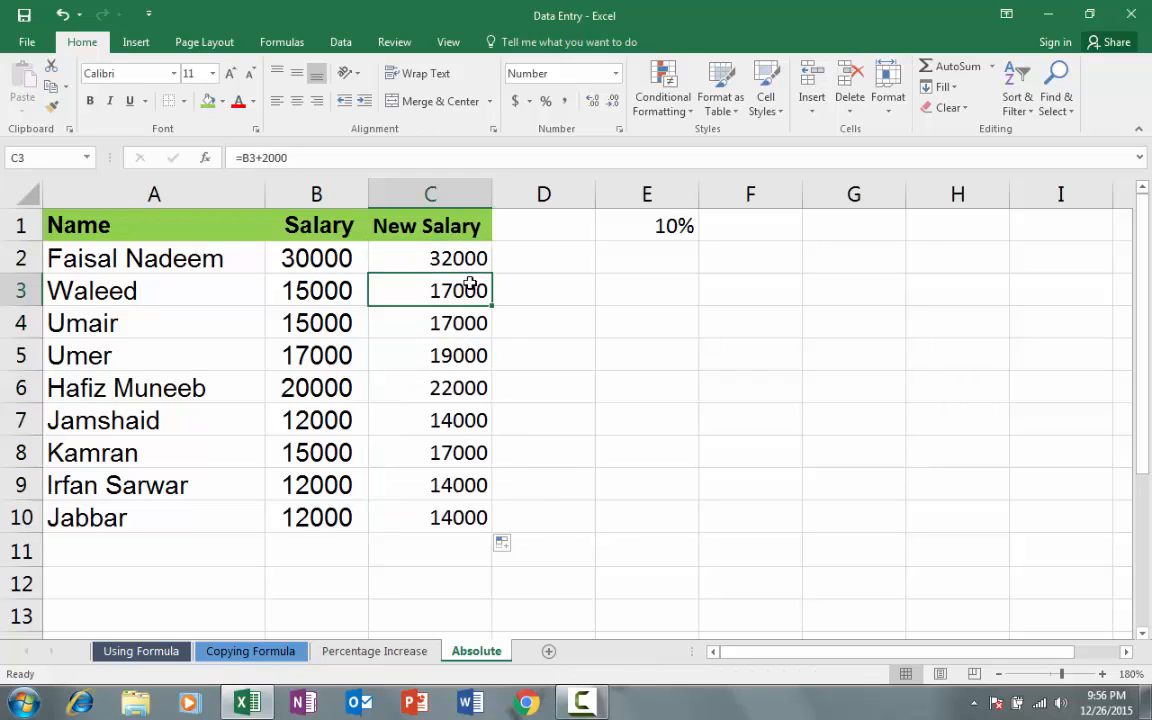
{"action": "left_click", "coordinate": [472, 258]}
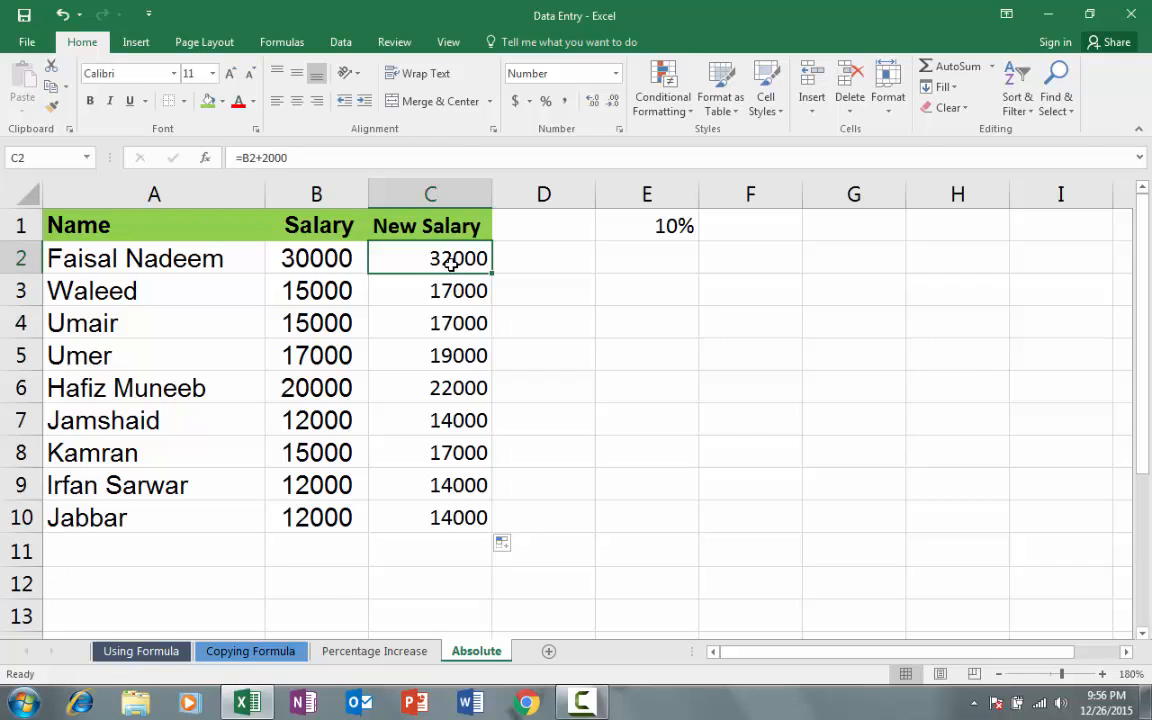
{"action": "double_click", "coordinate": [451, 262]}
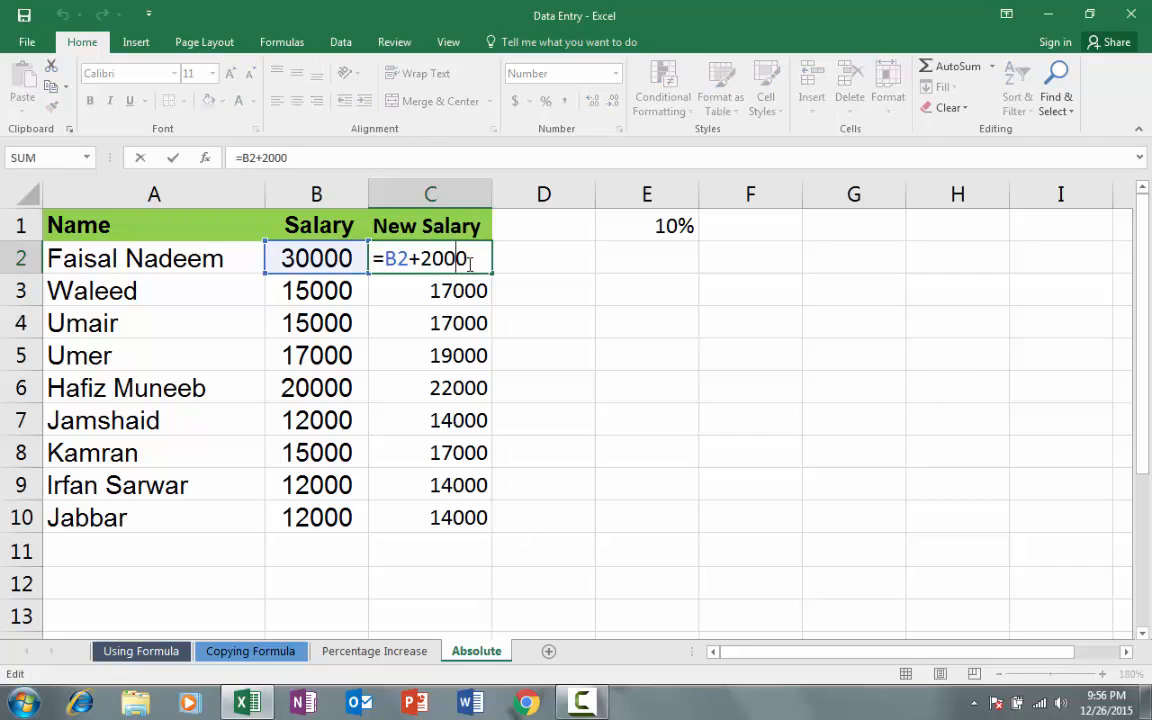
{"action": "double_click", "coordinate": [428, 291]}
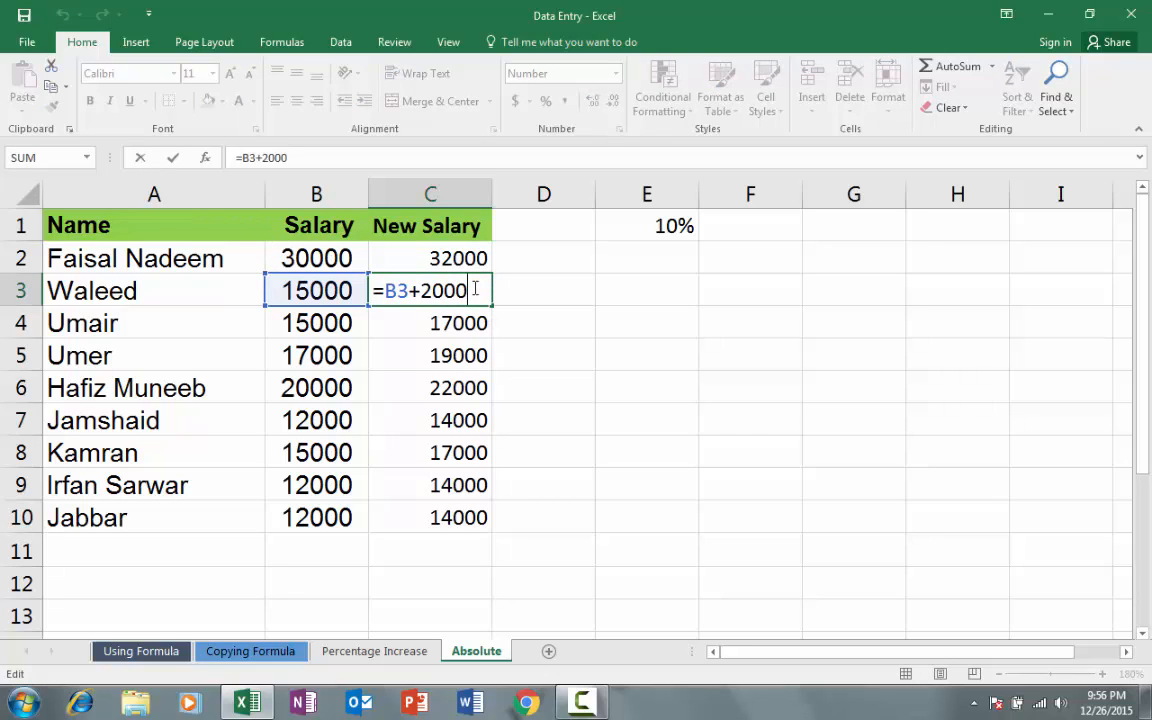
{"action": "double_click", "coordinate": [456, 259]}
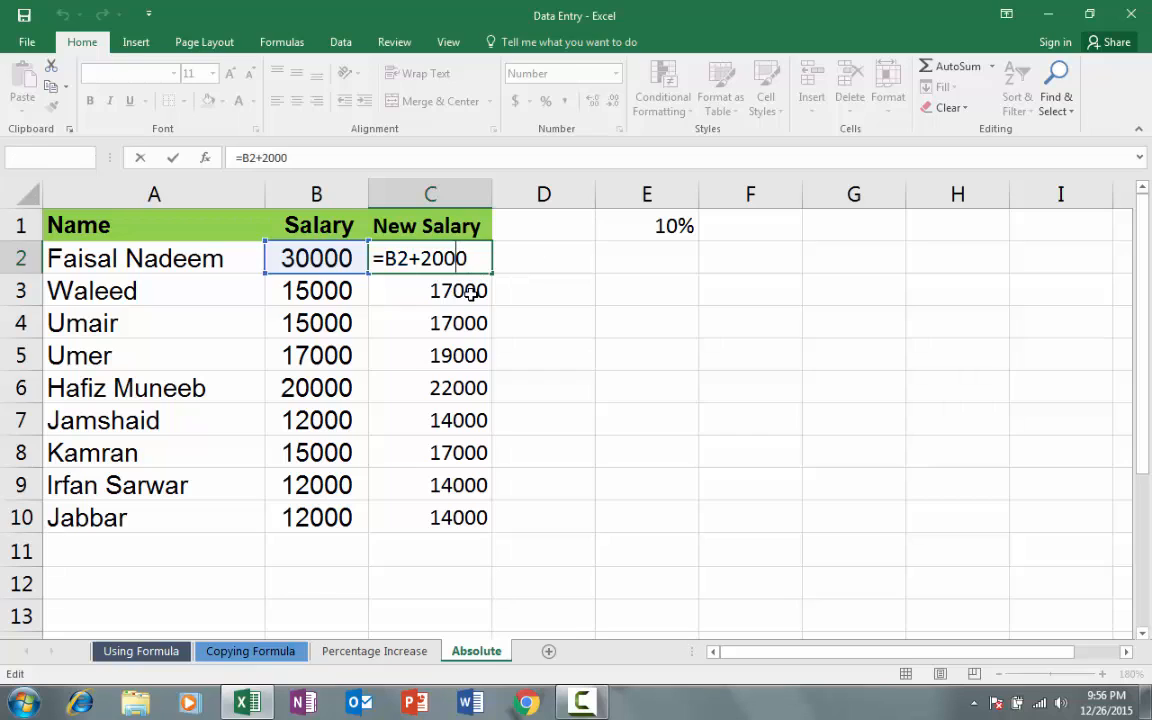
{"action": "double_click", "coordinate": [470, 292]}
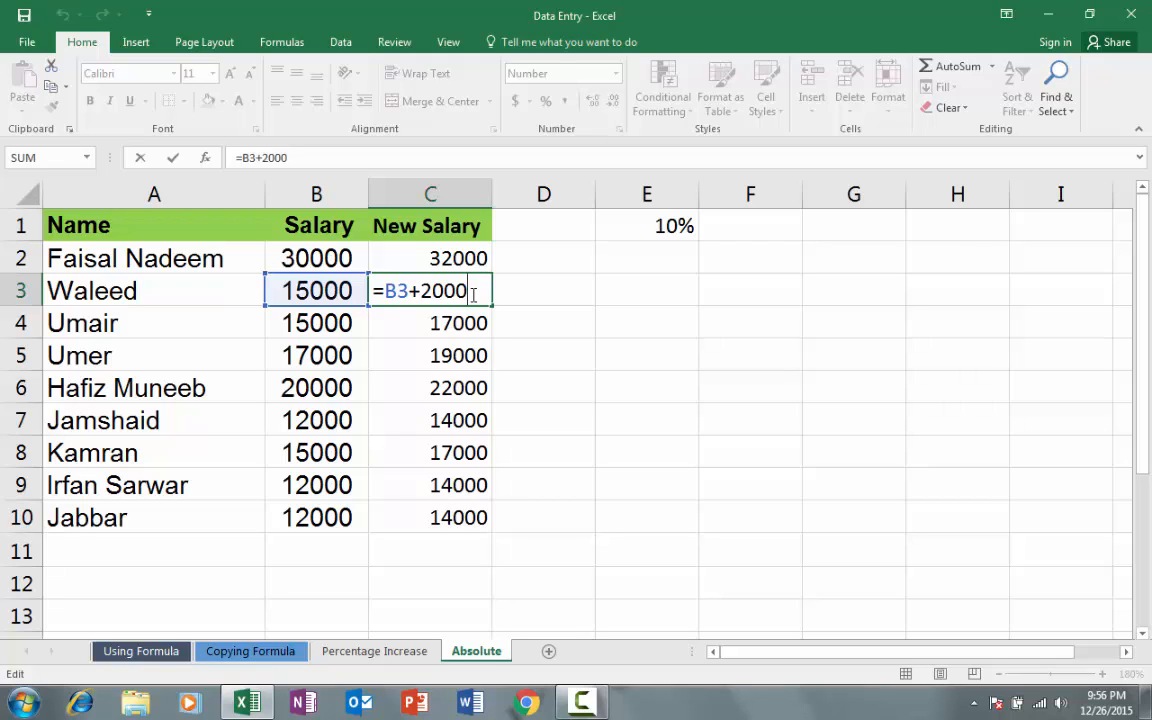
{"action": "left_click", "coordinate": [522, 324]}
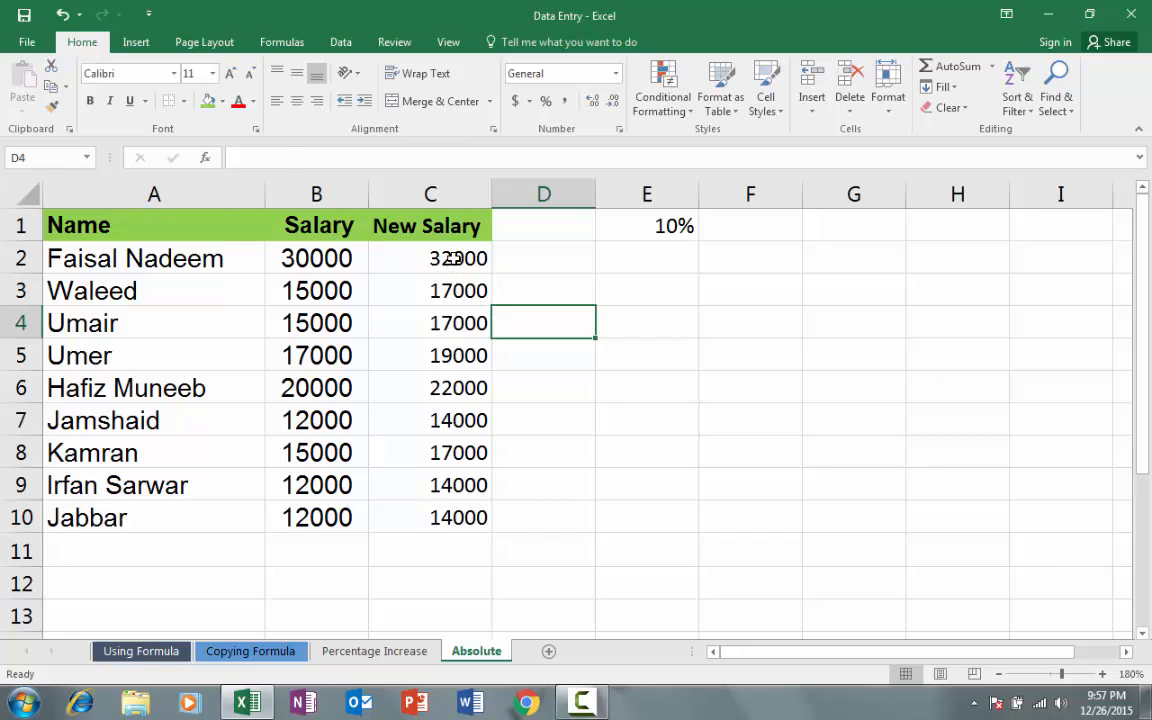
Step: Clear the New Salary cells C2:C10 and enter the formula =B2*E1+B2 in C2
{"action": "left_click_drag", "start_coordinate": [452, 256], "coordinate": [463, 519]}
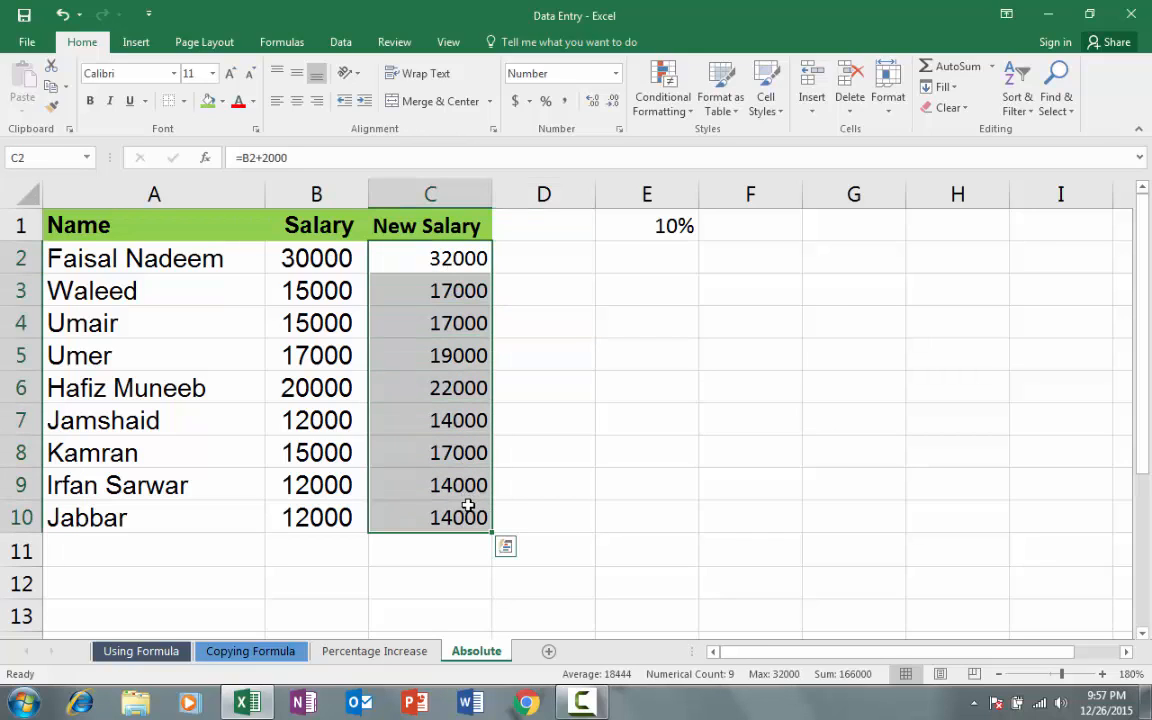
{"action": "key", "text": "Delete"}
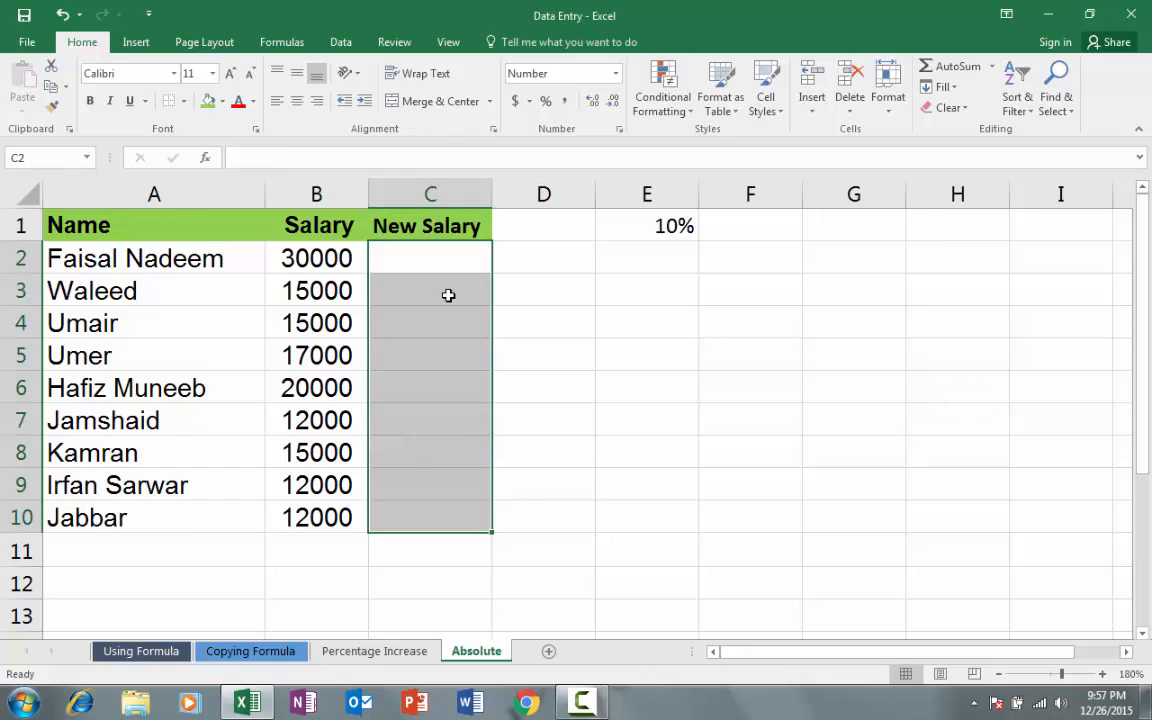
{"action": "left_click", "coordinate": [447, 259]}
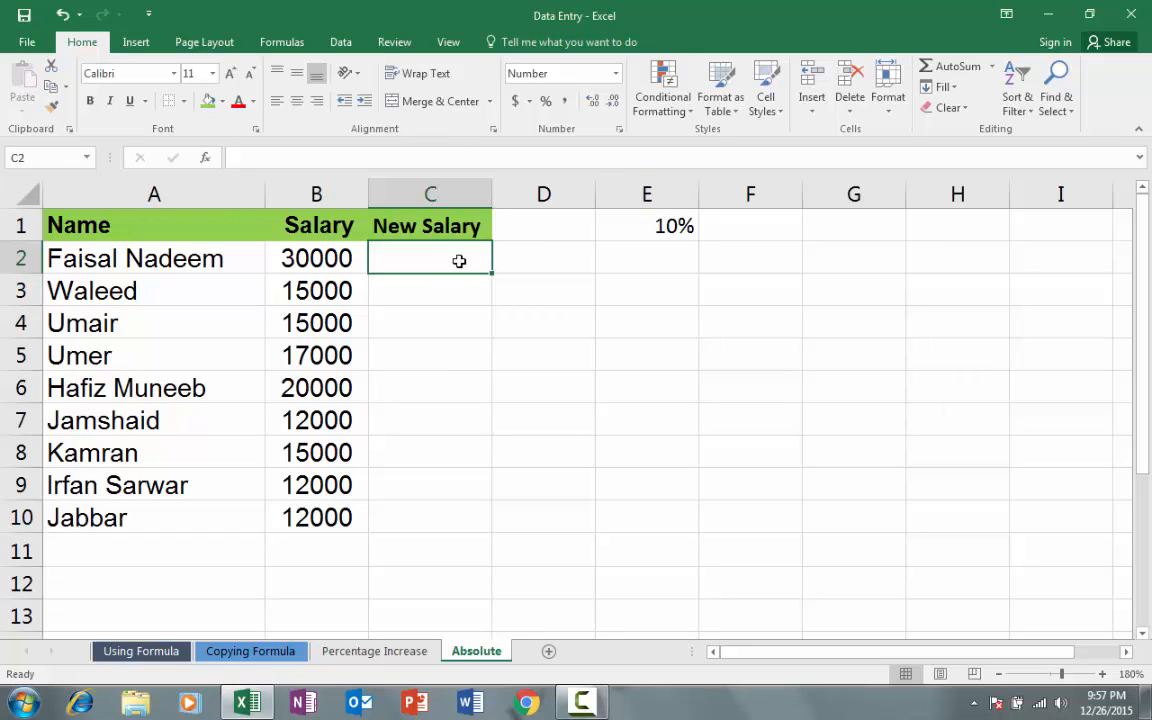
{"action": "type", "text": "="}
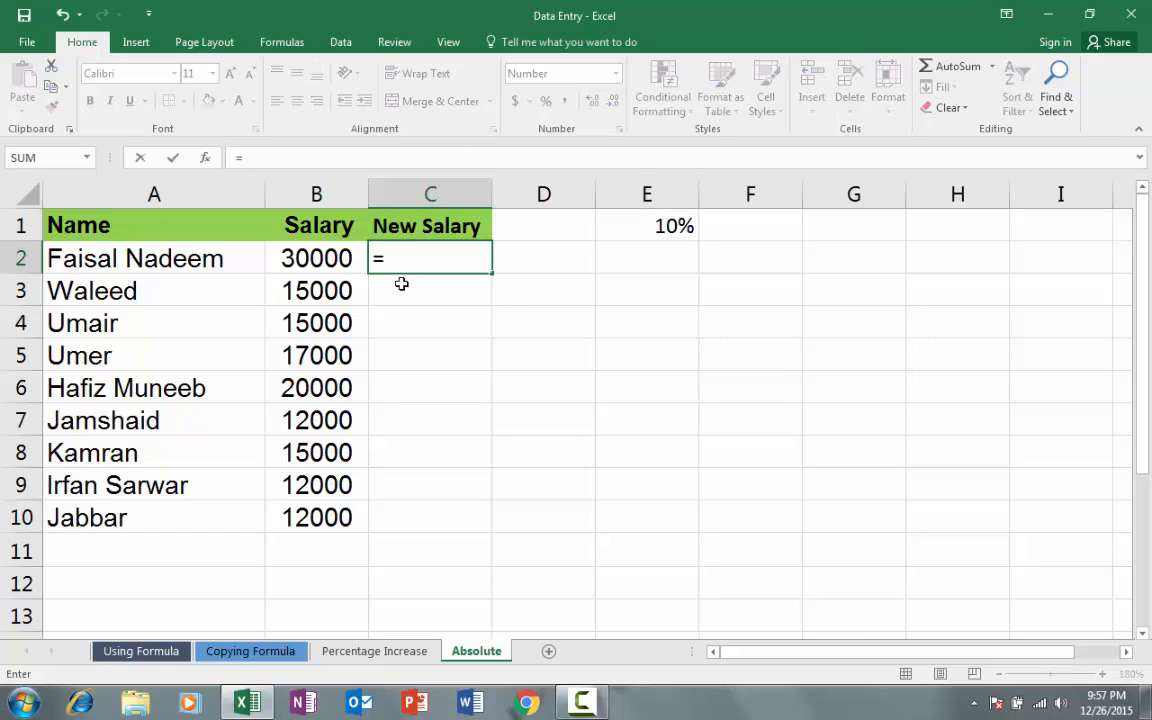
{"action": "left_click", "coordinate": [325, 258]}
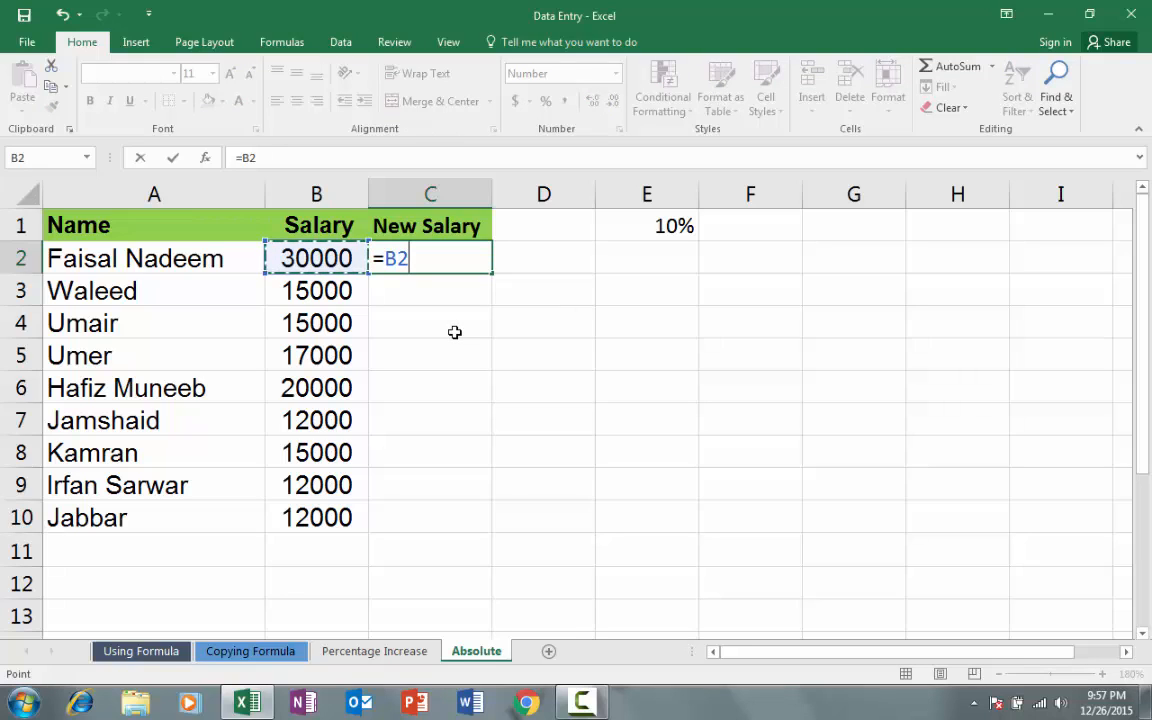
{"action": "type", "text": "*"}
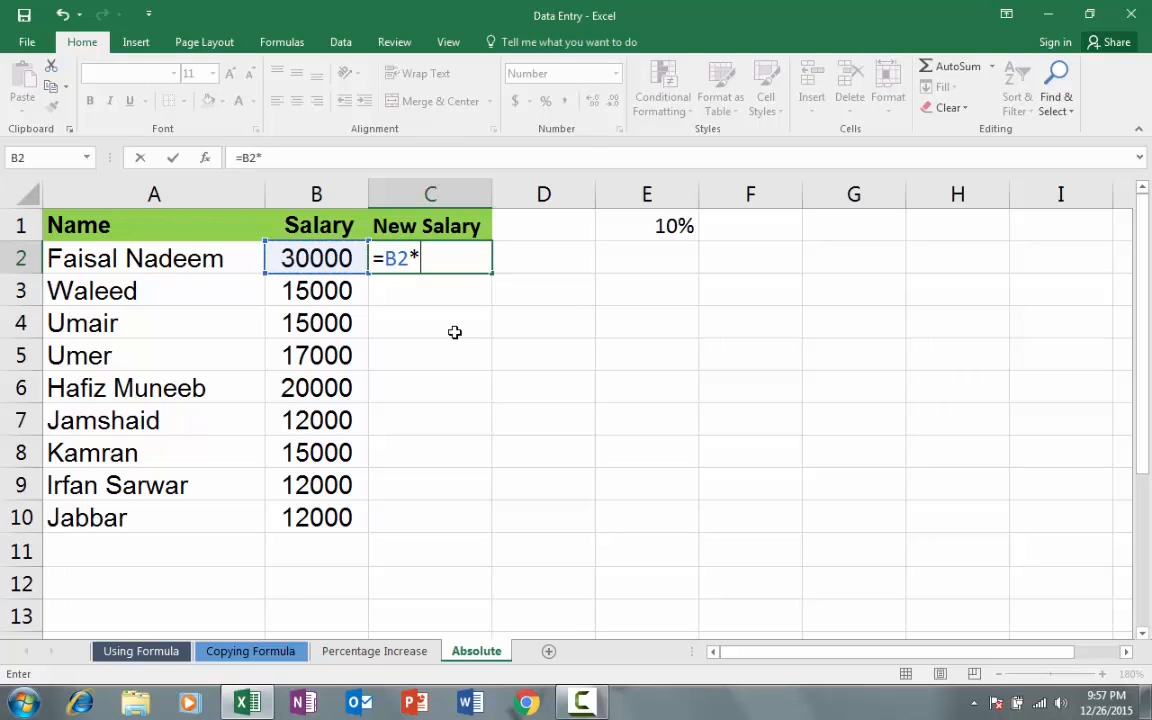
{"action": "left_click", "coordinate": [672, 226]}
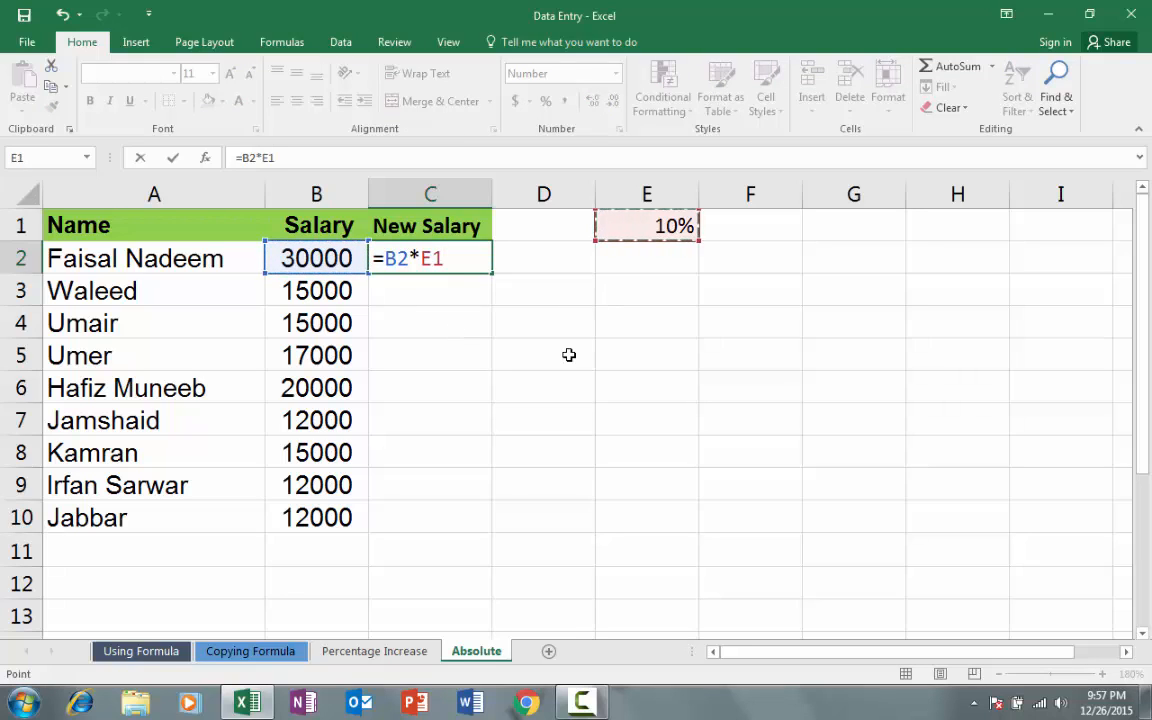
{"action": "type", "text": "+"}
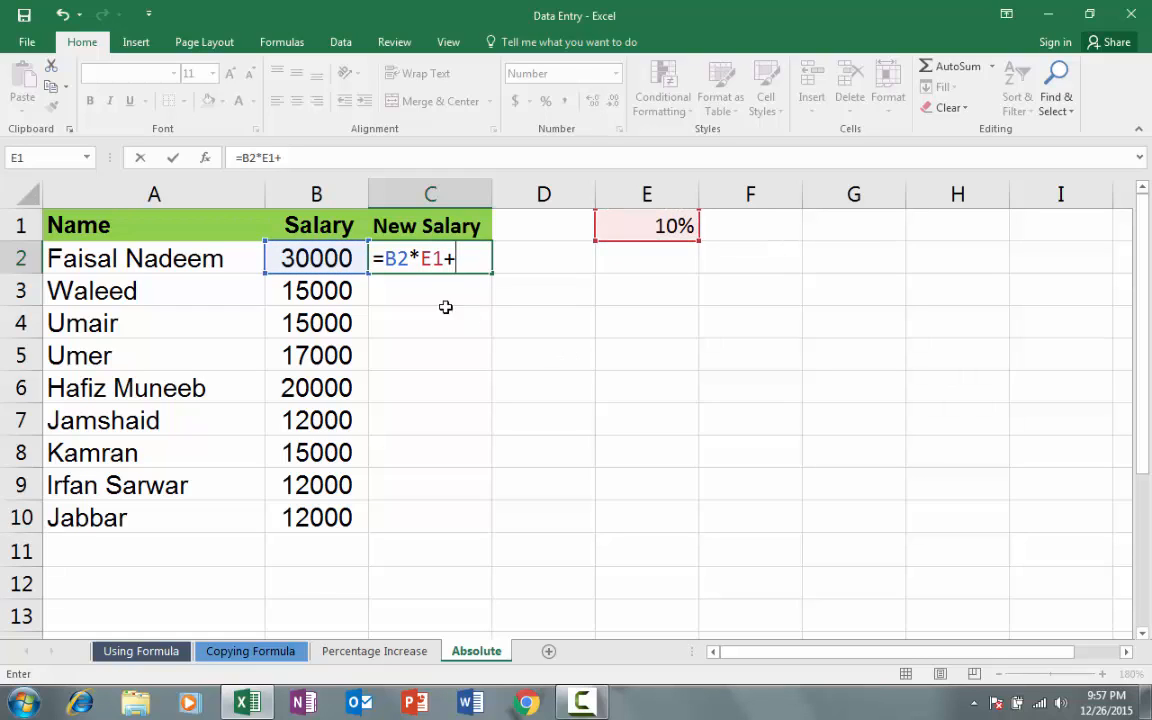
{"action": "left_click", "coordinate": [311, 257]}
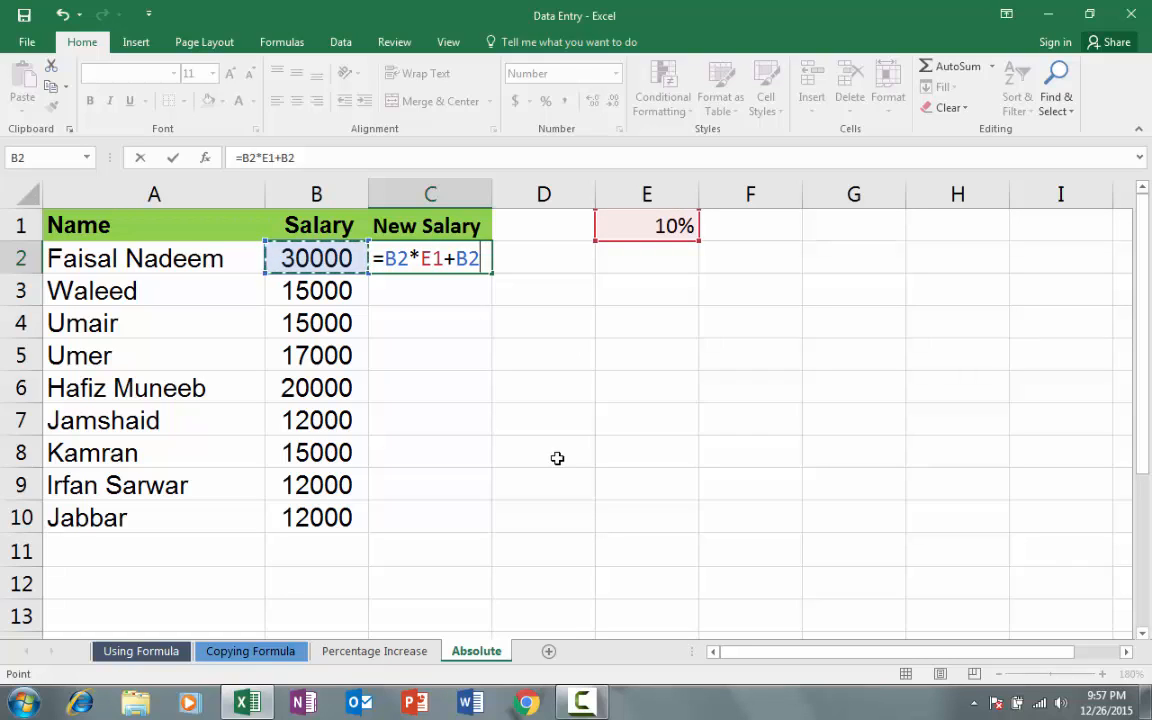
{"action": "key", "text": "Return"}
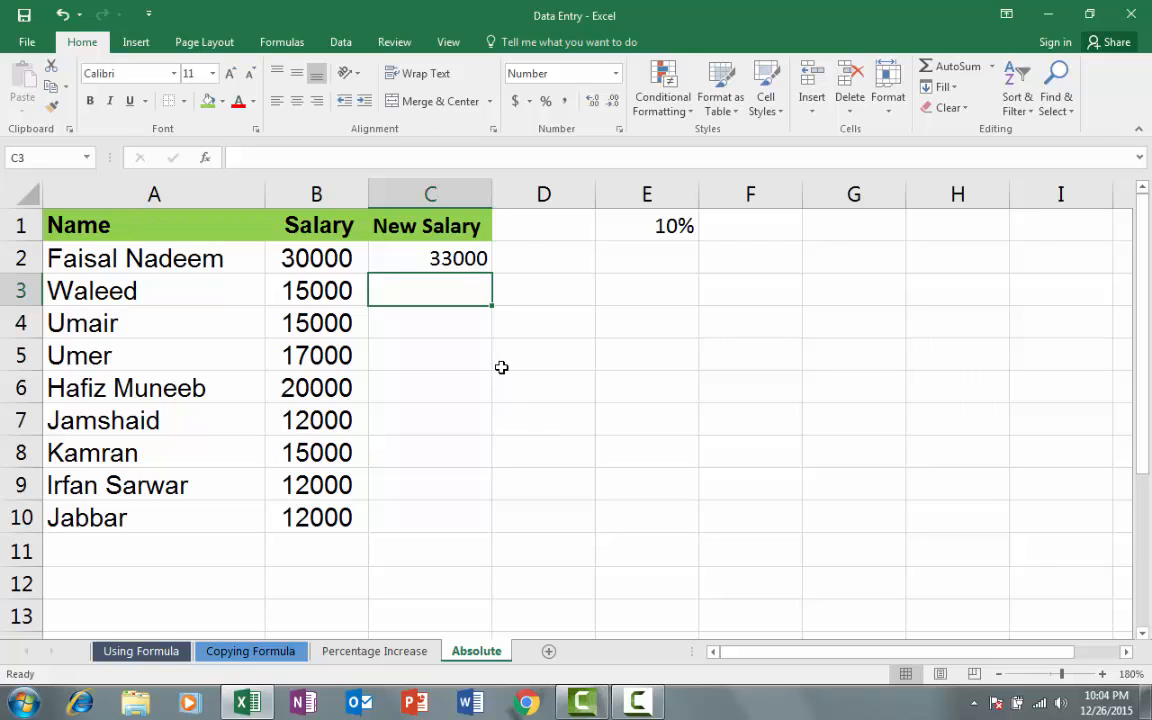
Step: Copy the percentage-increase formula from C2 down through C10
{"action": "left_click", "coordinate": [458, 260]}
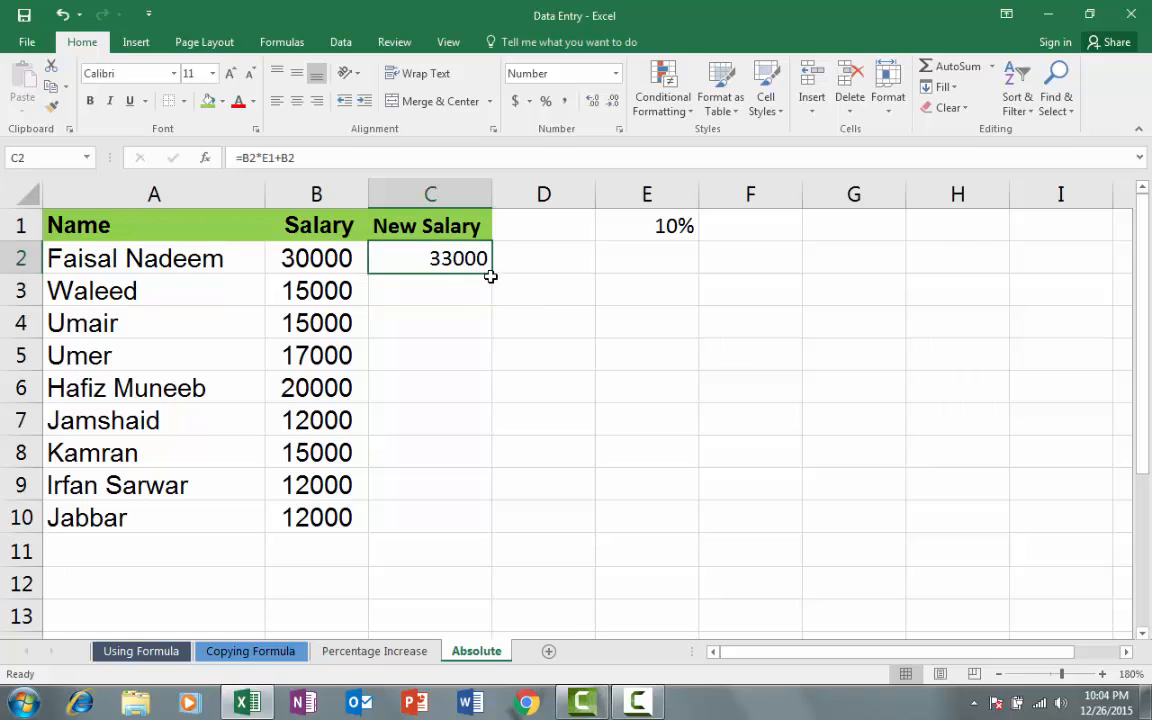
{"action": "left_click_drag", "start_coordinate": [493, 287], "coordinate": [489, 528]}
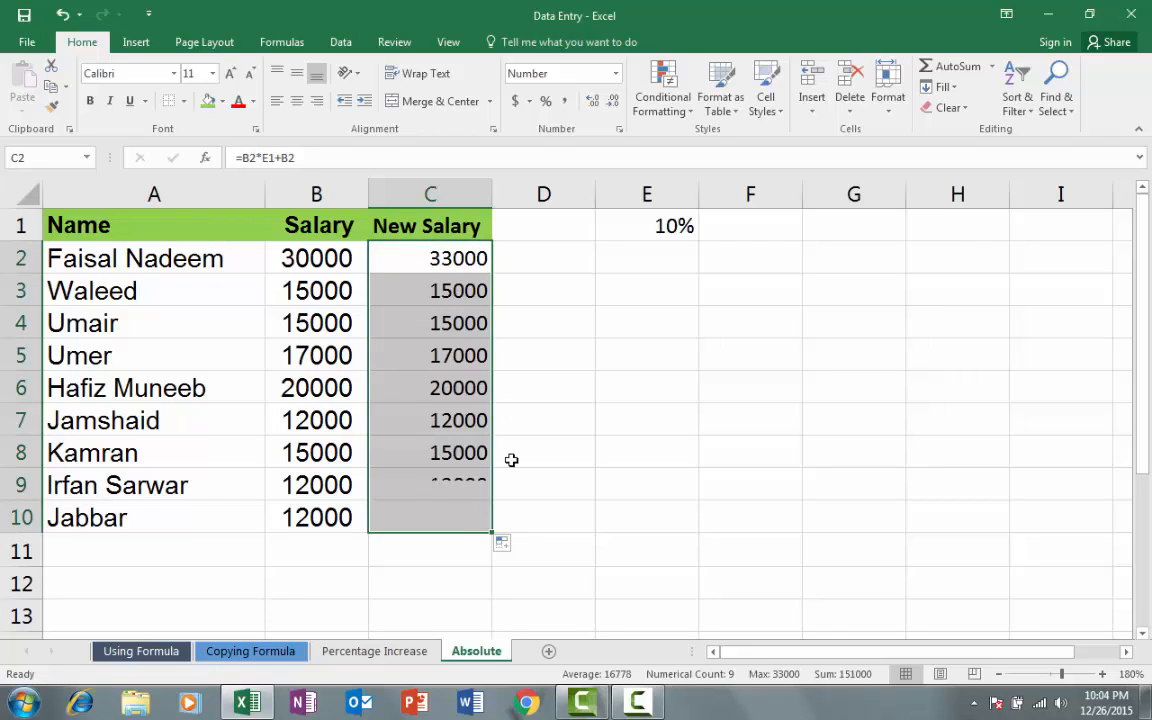
{"action": "left_click", "coordinate": [532, 387]}
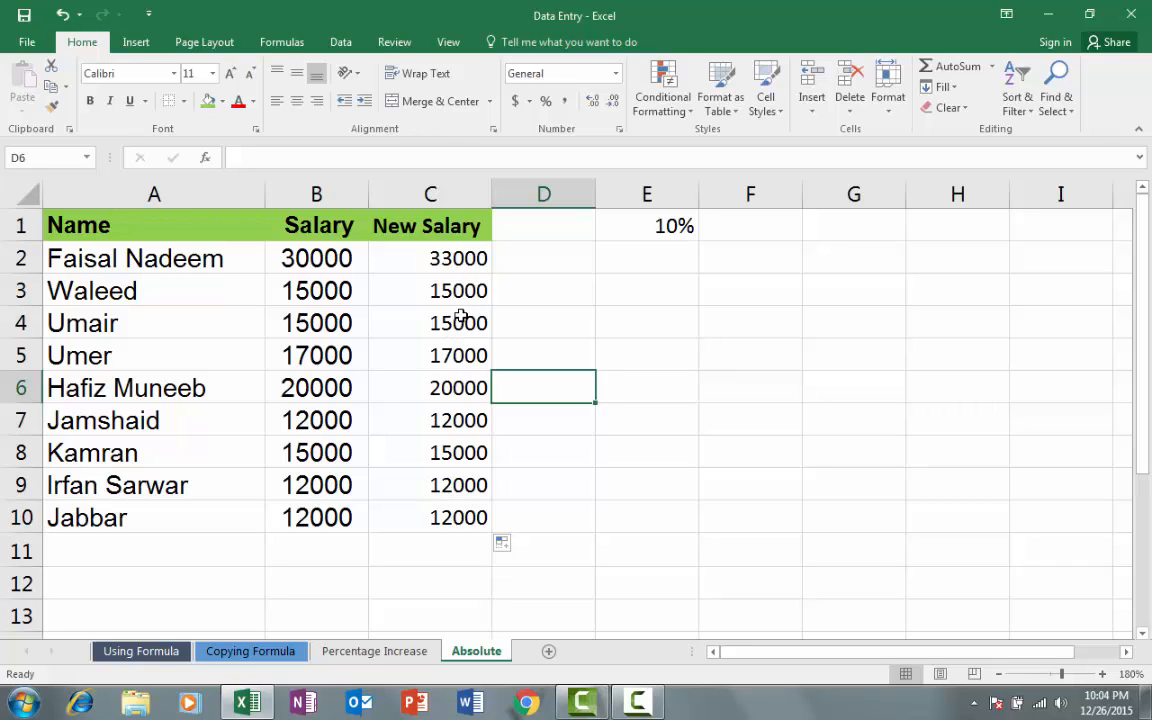
Step: Compare the formulas in C2 and C3, examining which cell each uses for the percentage
{"action": "left_click", "coordinate": [458, 263]}
{"action": "key", "text": "F2"}
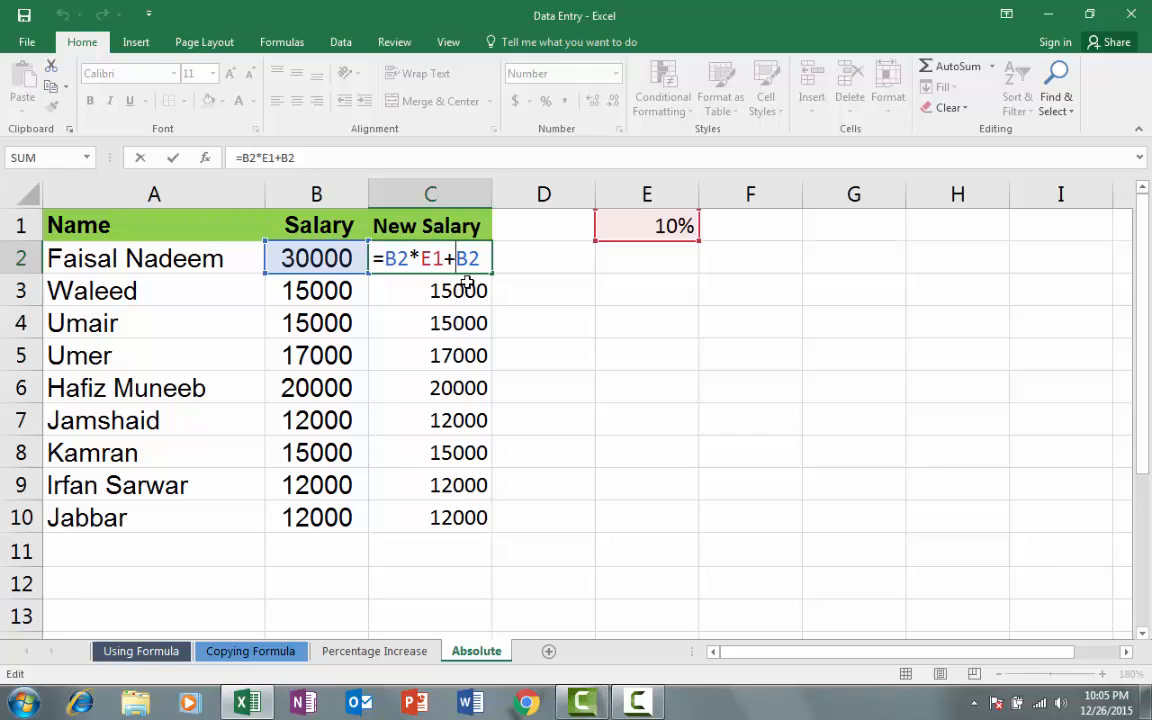
{"action": "key", "text": "ctrl+Return"}
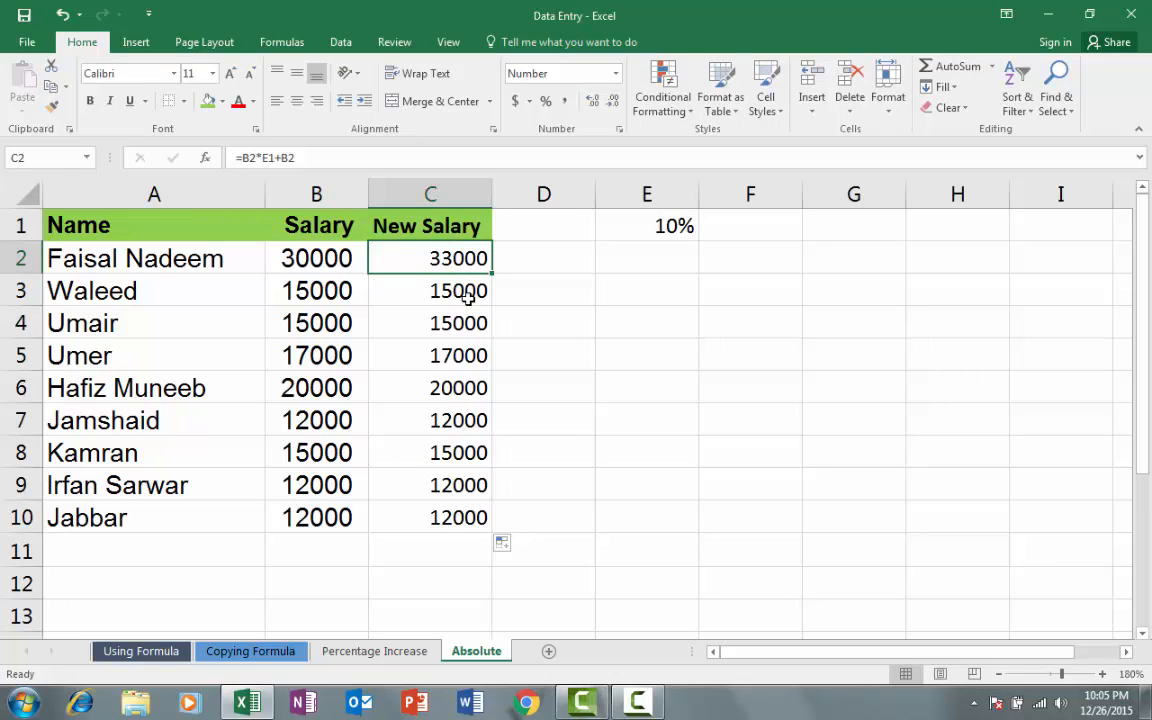
{"action": "double_click", "coordinate": [468, 297]}
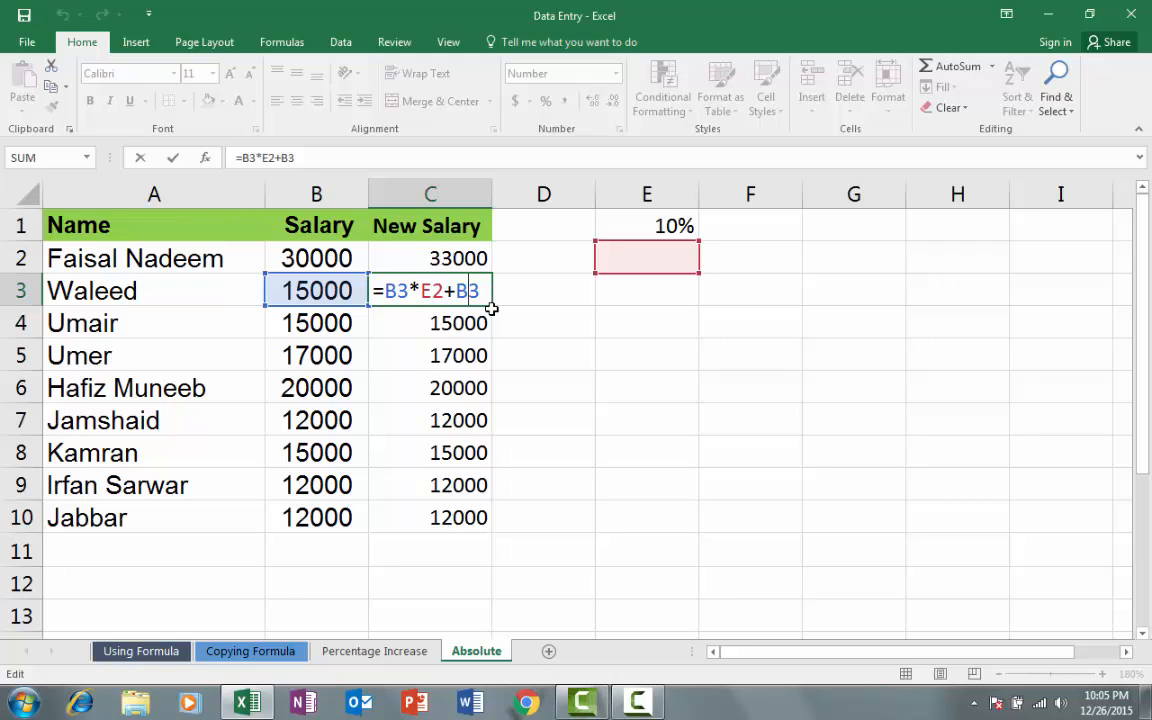
{"action": "key", "text": "Escape"}
{"action": "left_click", "coordinate": [463, 260]}
{"action": "double_click", "coordinate": [463, 260]}
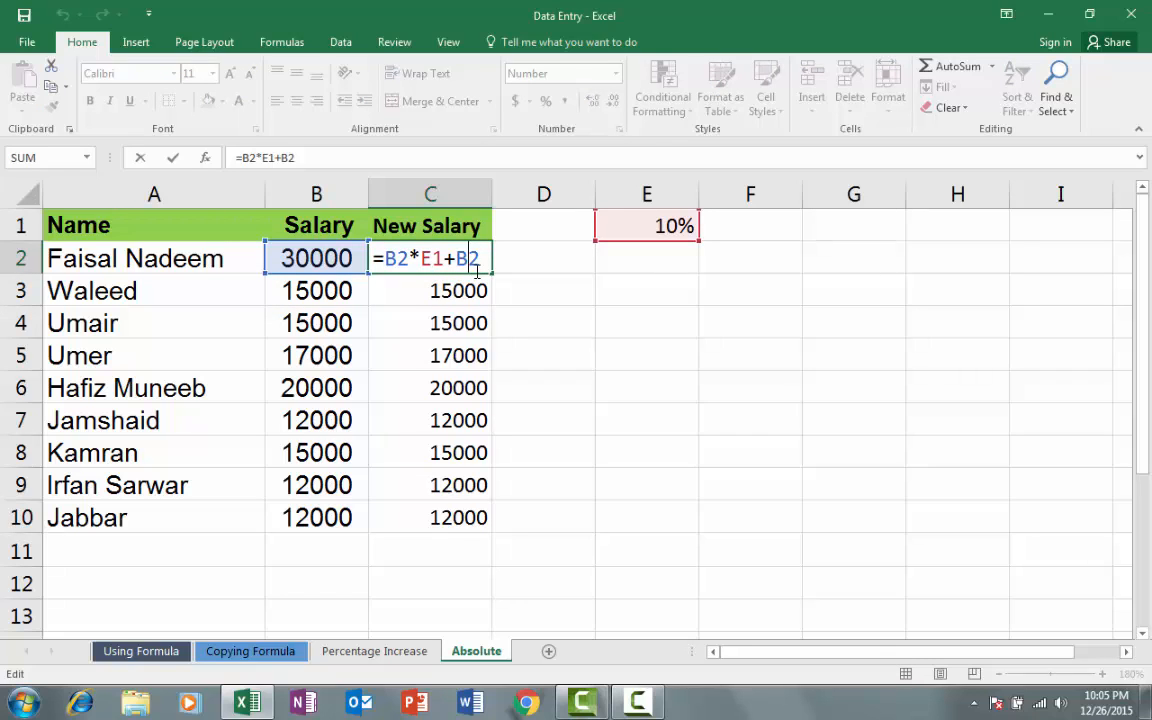
{"action": "key", "text": "Return"}
{"action": "double_click", "coordinate": [473, 292]}
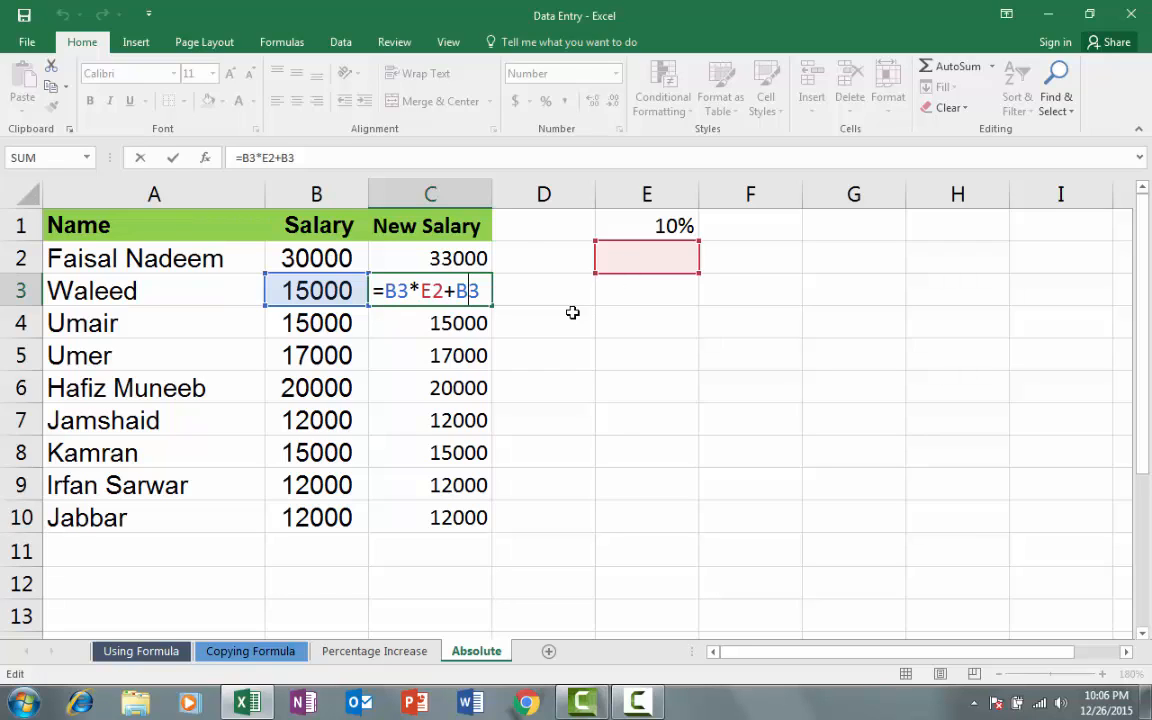
Step: Make the percentage reference in C2 absolute so the formula reads =B2*$E$1+B2
{"action": "left_click", "coordinate": [463, 258]}
{"action": "double_click", "coordinate": [463, 258]}
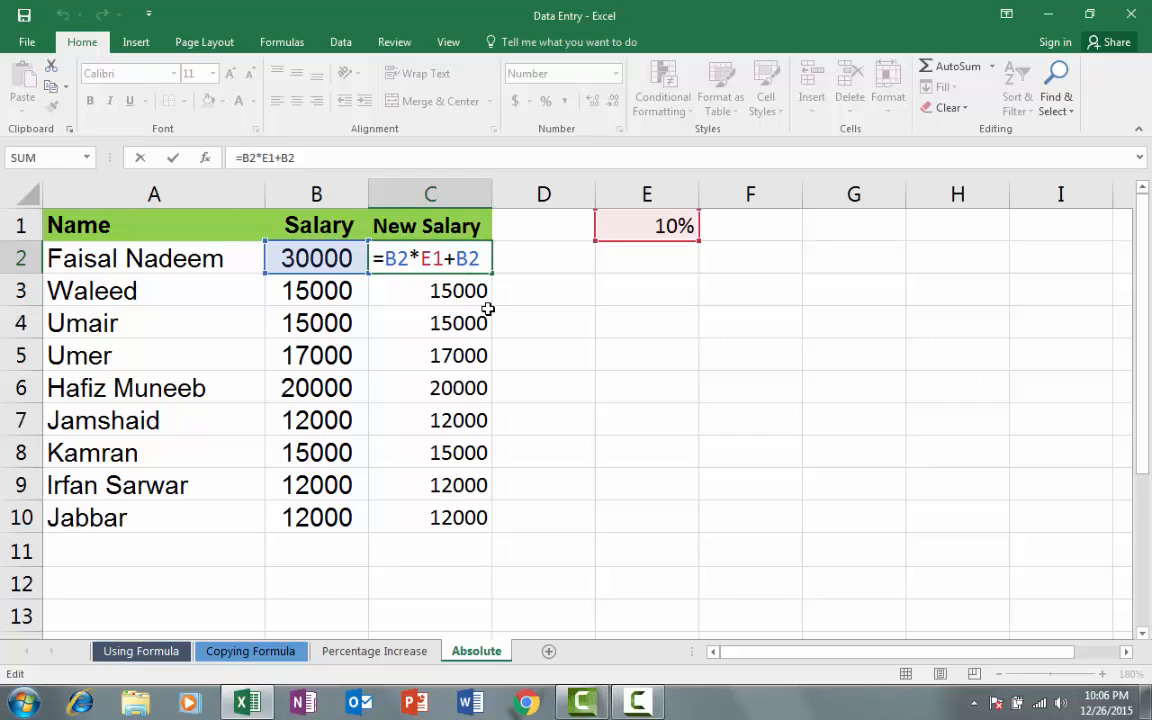
{"action": "key", "text": "Left"}
{"action": "key", "text": "Left"}
{"action": "key", "text": "Left"}
{"action": "key", "text": "Left"}
{"action": "key", "text": "Right"}
{"action": "key", "text": "Left"}
{"action": "type", "text": "$"}
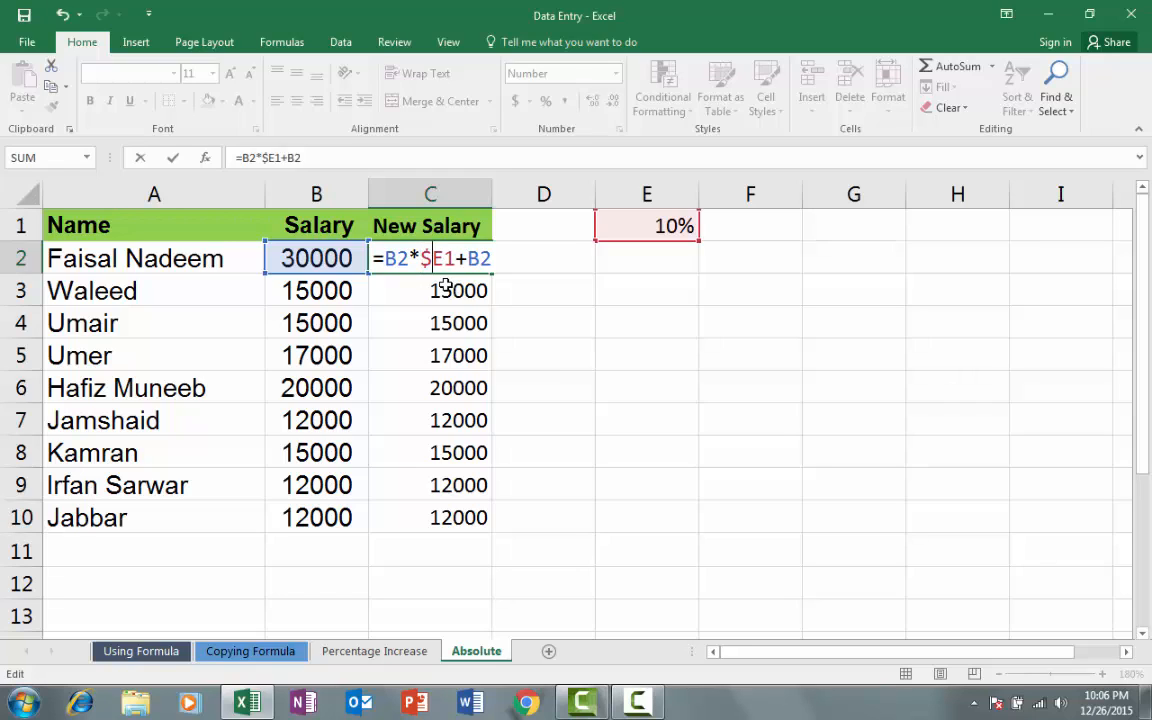
{"action": "key", "text": "Right"}
{"action": "type", "text": "$"}
{"action": "key", "text": "Return"}
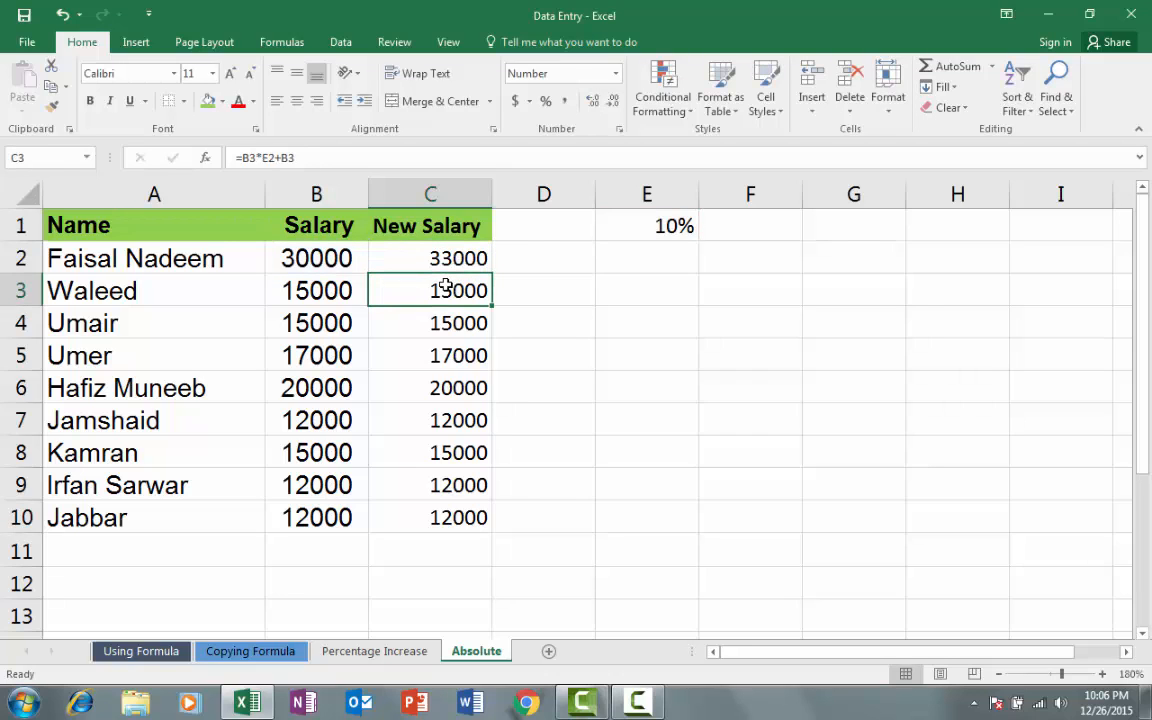
Step: Copy the formula with the absolute reference from C2 down through C10
{"action": "left_click", "coordinate": [486, 258]}
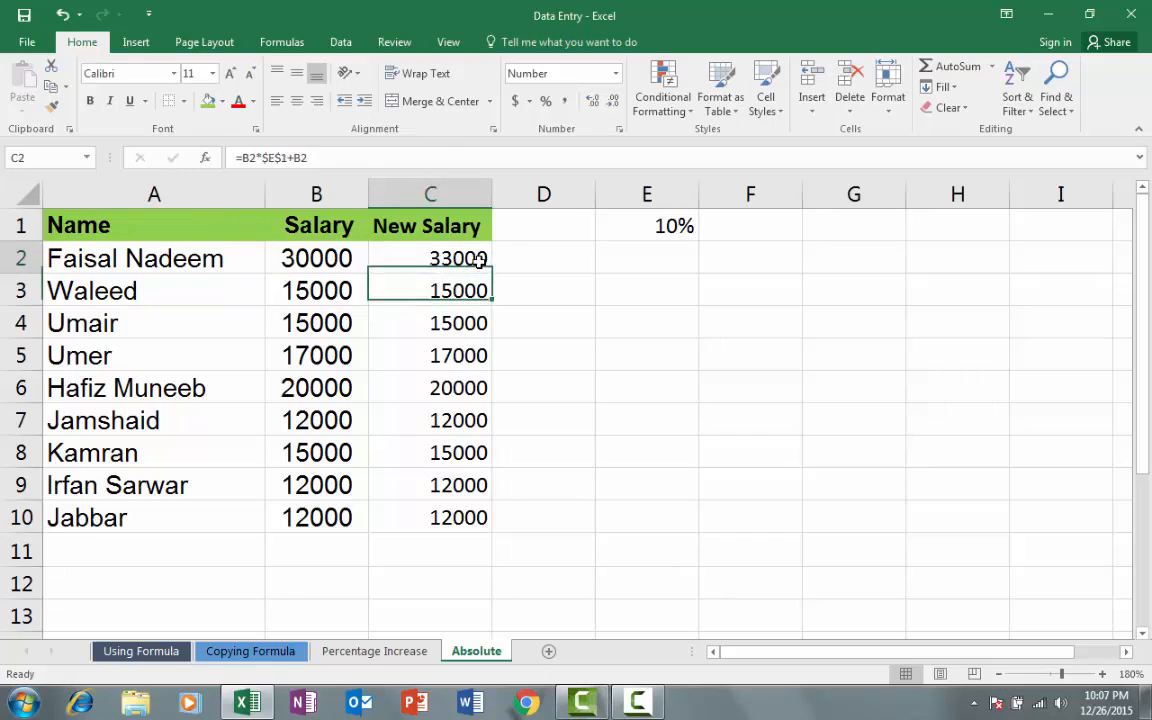
{"action": "left_click_drag", "start_coordinate": [491, 274], "coordinate": [486, 521]}
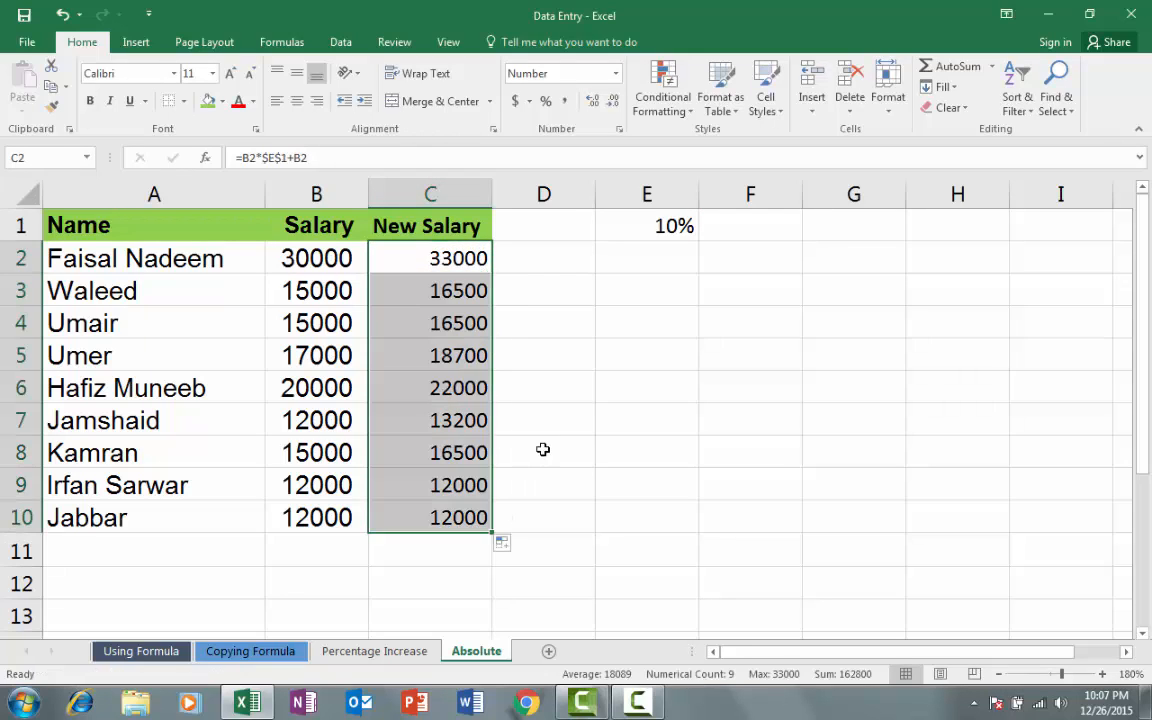
Step: Review the copied formulas in C3 through C10, checking which cell each one uses for the percentage
{"action": "left_click", "coordinate": [468, 326]}
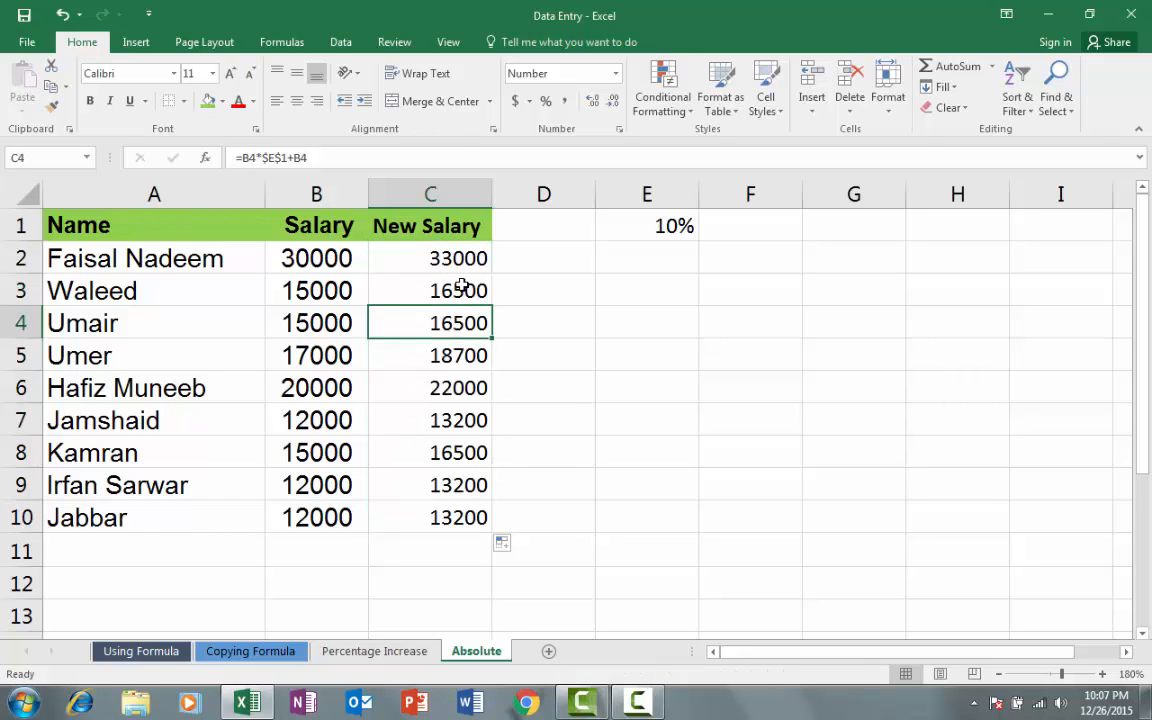
{"action": "left_click", "coordinate": [463, 289]}
{"action": "left_click", "coordinate": [450, 337]}
{"action": "left_click", "coordinate": [448, 360]}
{"action": "left_click", "coordinate": [450, 390]}
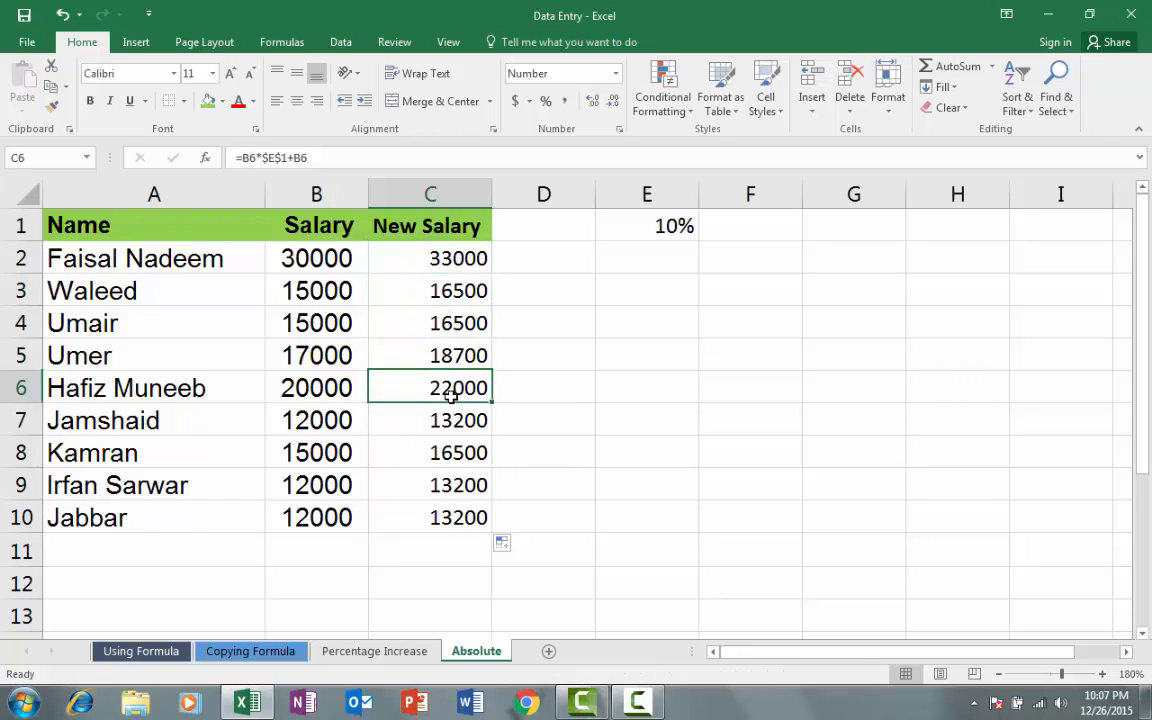
{"action": "left_click", "coordinate": [450, 425]}
{"action": "left_click", "coordinate": [451, 455]}
{"action": "left_click", "coordinate": [457, 487]}
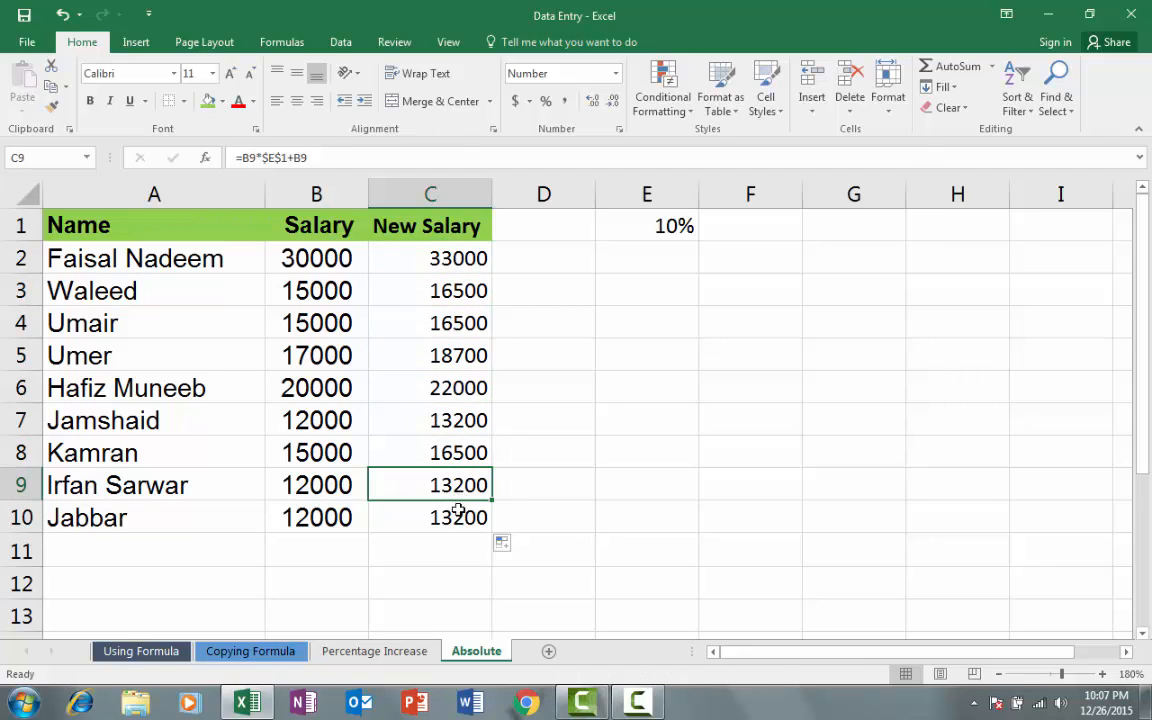
{"action": "left_click", "coordinate": [457, 514]}
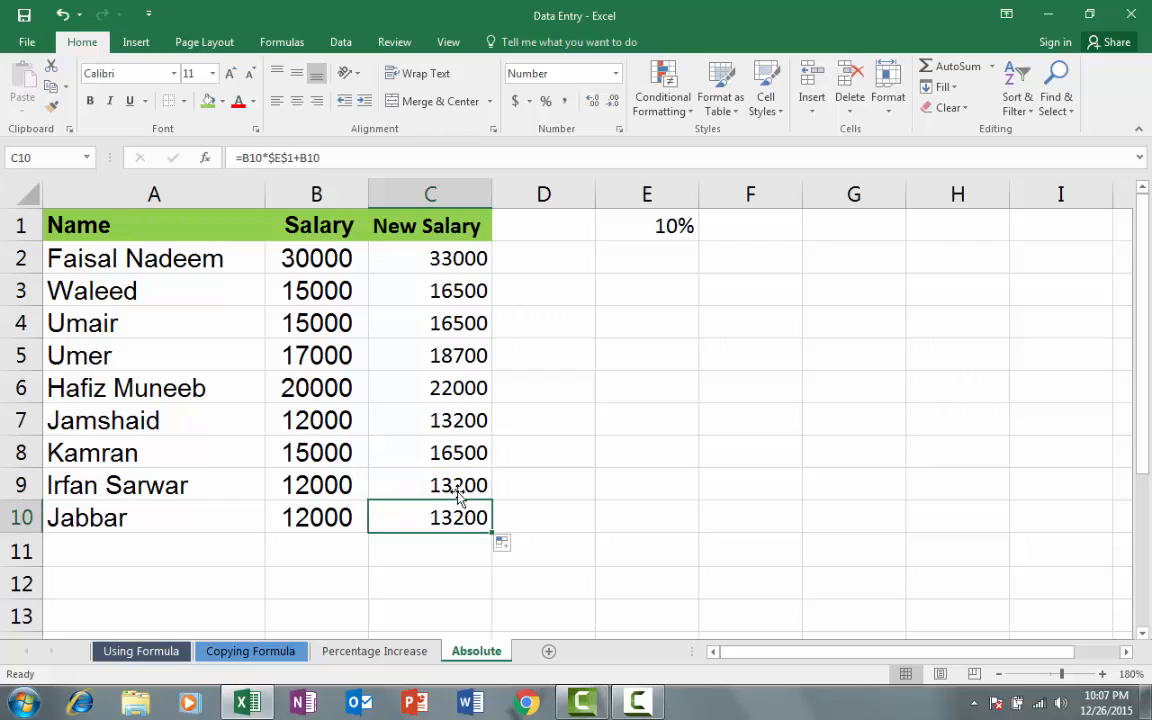
Step: Inspect the cells referenced by the formula in C4, leaving the formula unedited
{"action": "left_click", "coordinate": [458, 330]}
{"action": "double_click", "coordinate": [459, 329]}
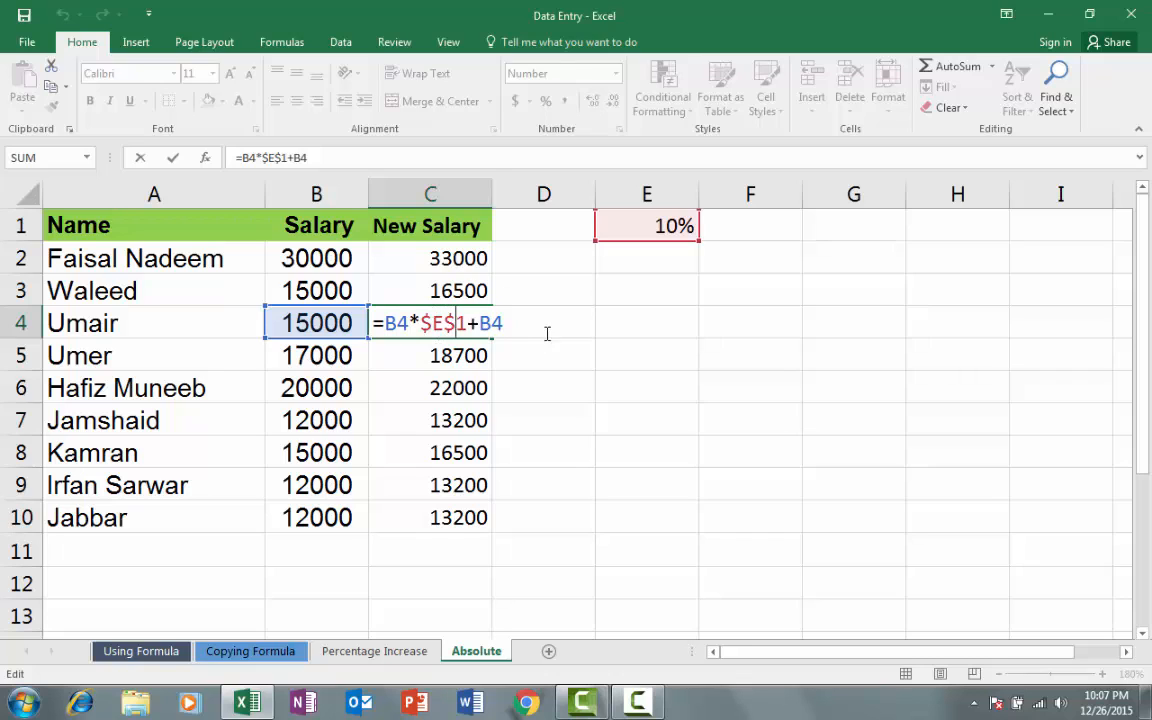
{"action": "key", "text": "Escape"}
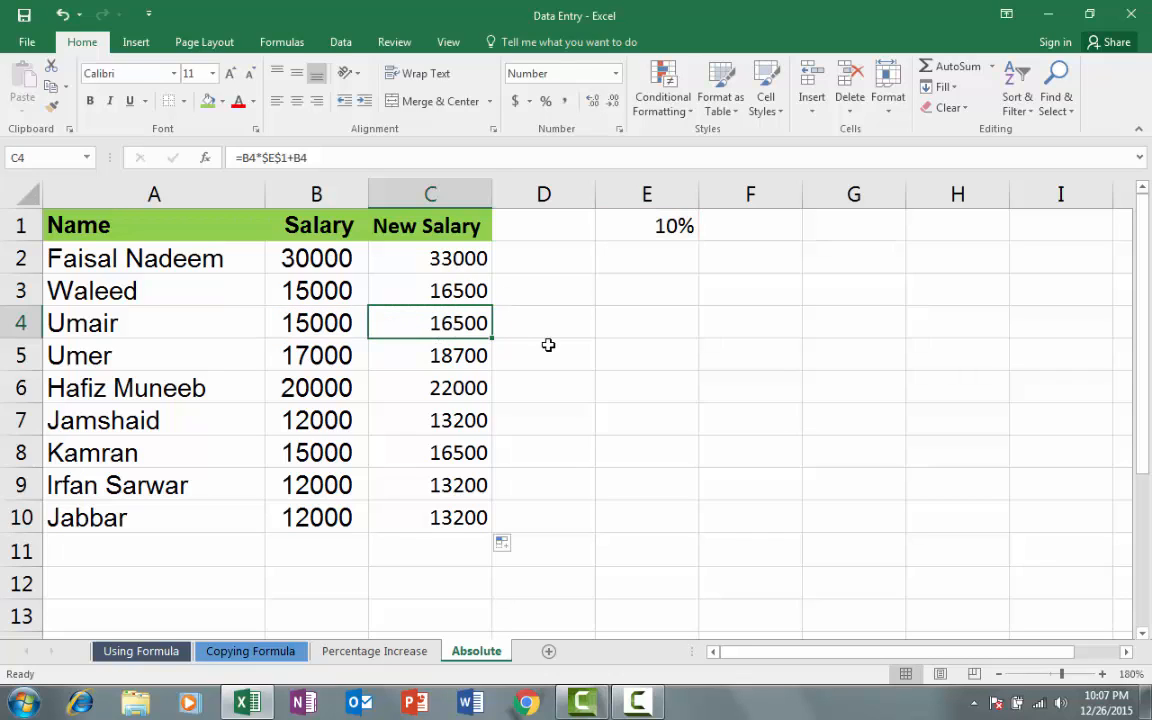